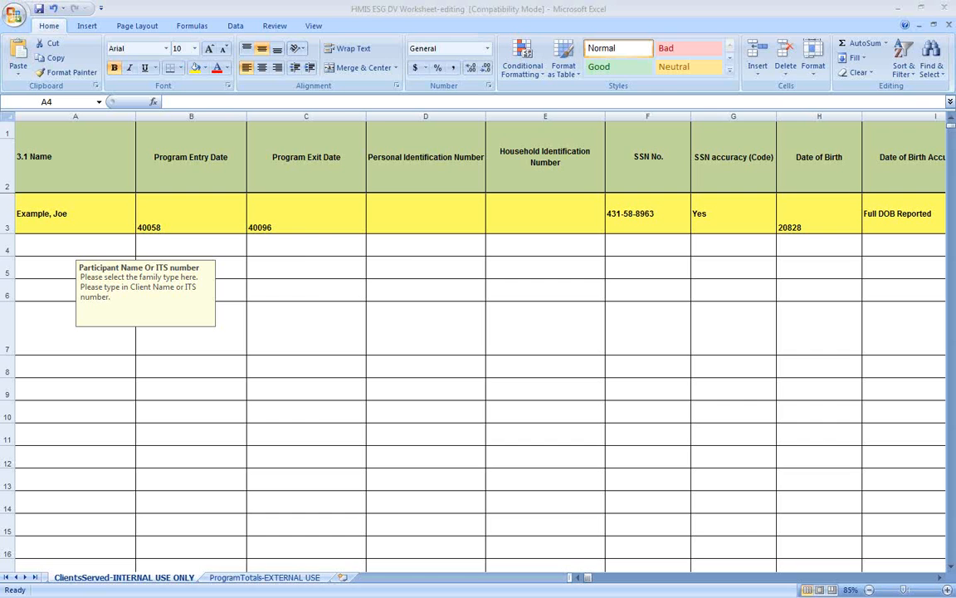
Step: Bring the Word intake form to the front over the Excel client worksheet
key(alt+Tab)
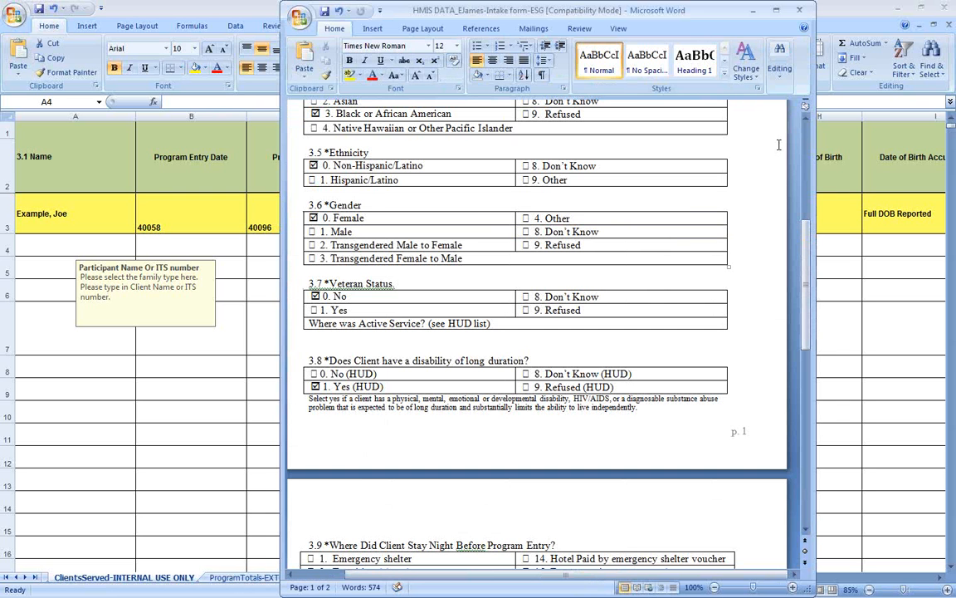
Step: Scroll the intake form to the top of page 1 and move the Word window left
drag(805, 263, 797, 155)
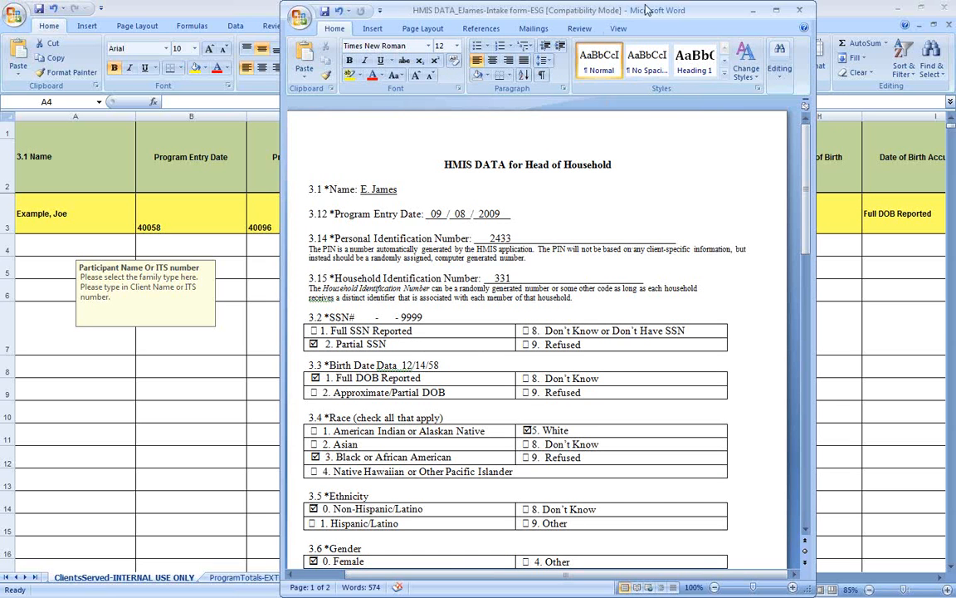
drag(587, 11, 0, 8)
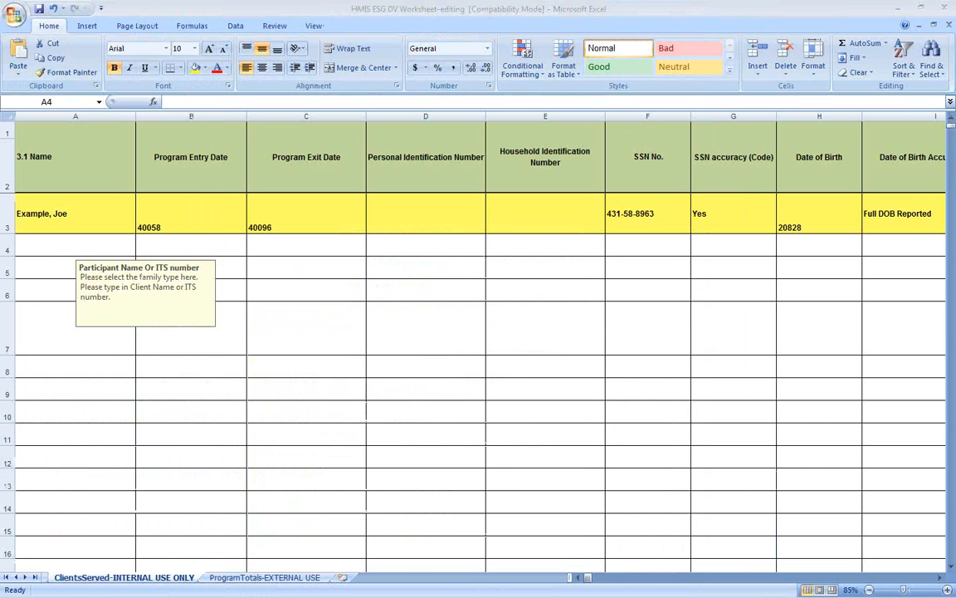
Step: Enter the client's name in A4 and program entry date 09/08/2009 in B4
click(36, 240)
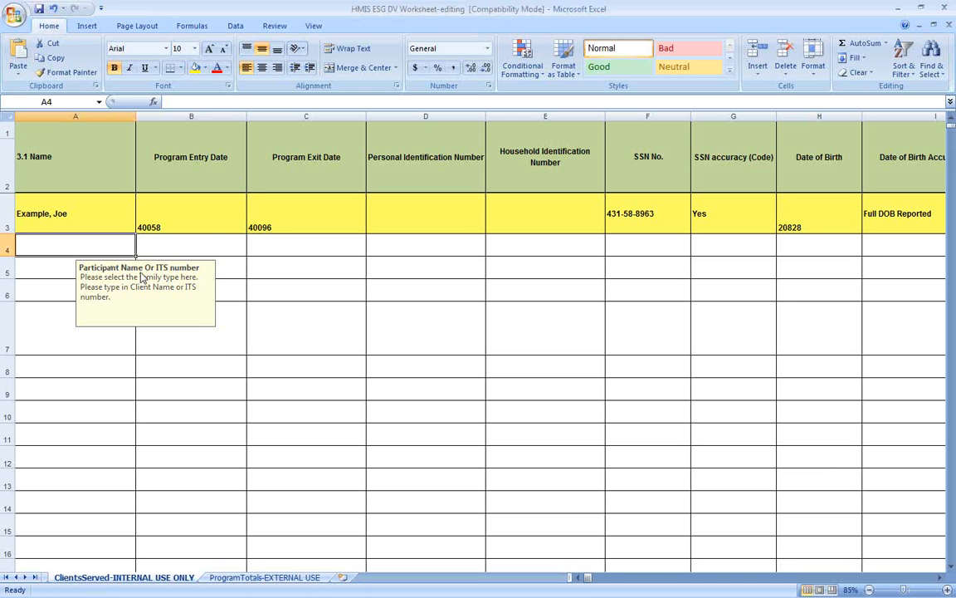
key(Up)
key(Down)
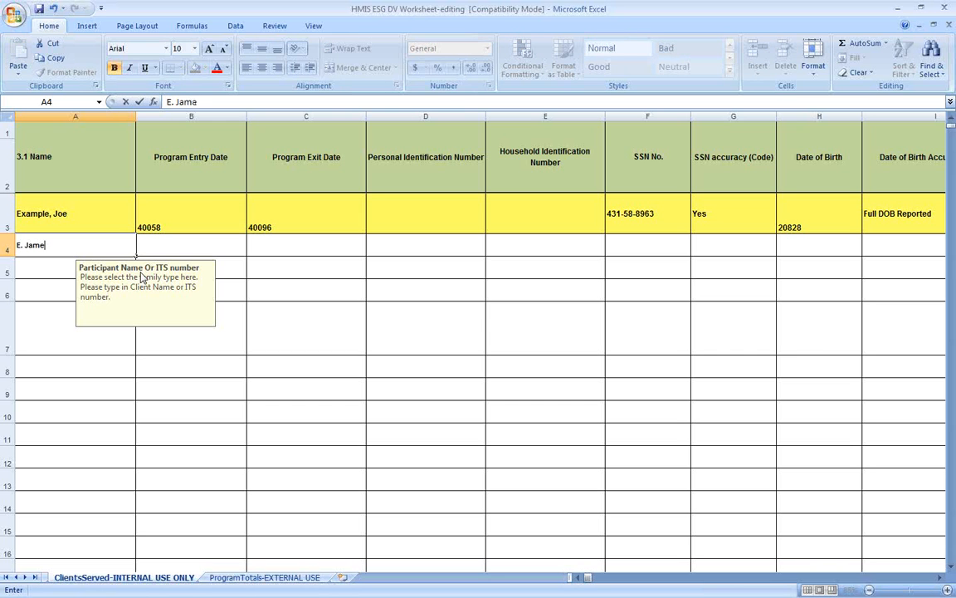
key(Tab)
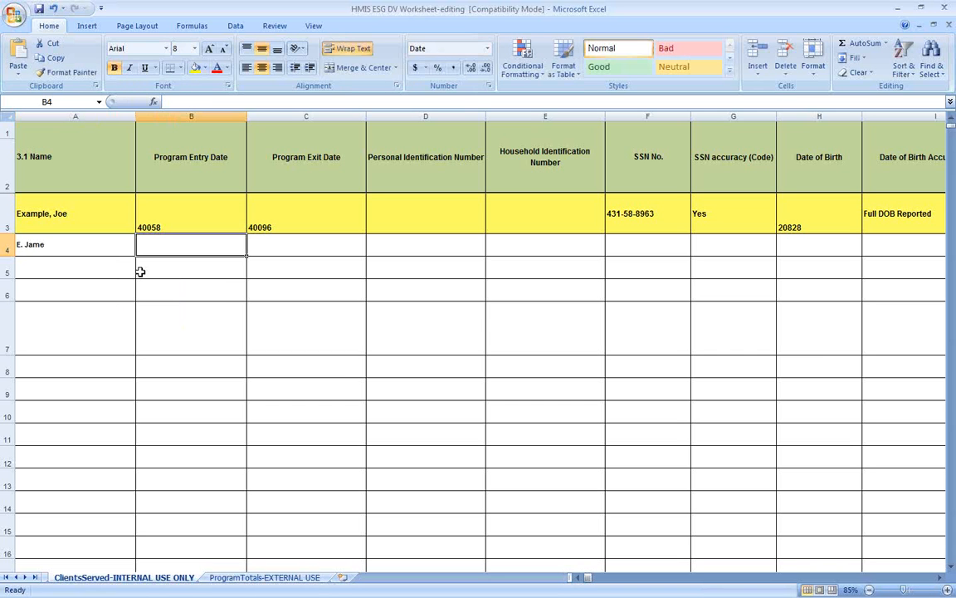
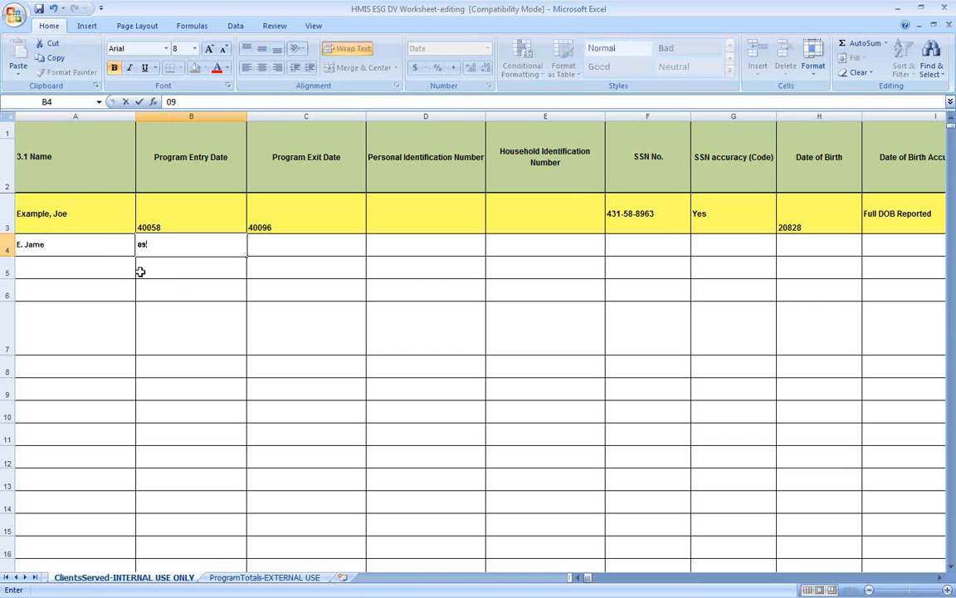
key(Tab)
key(Left)
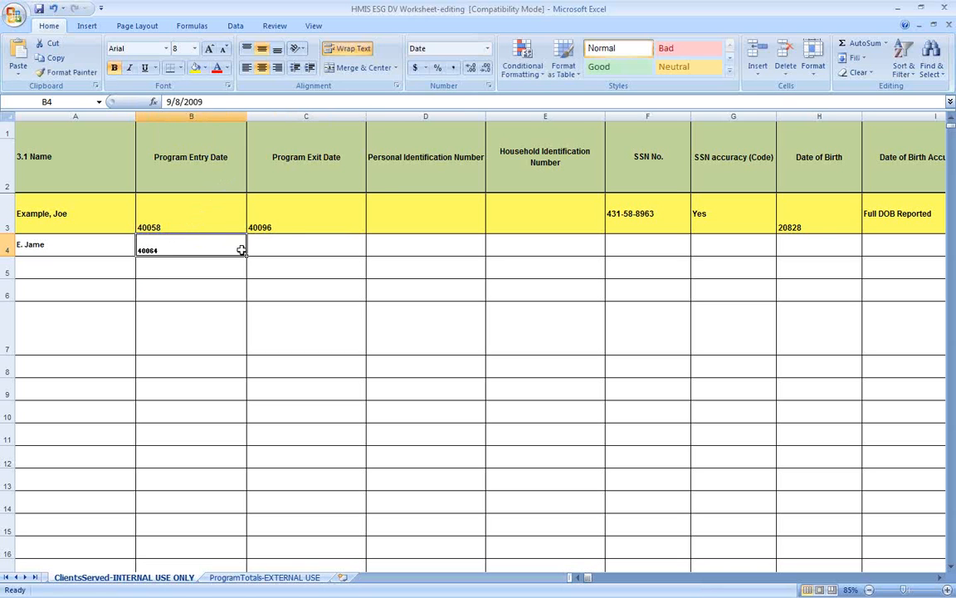
click(313, 159)
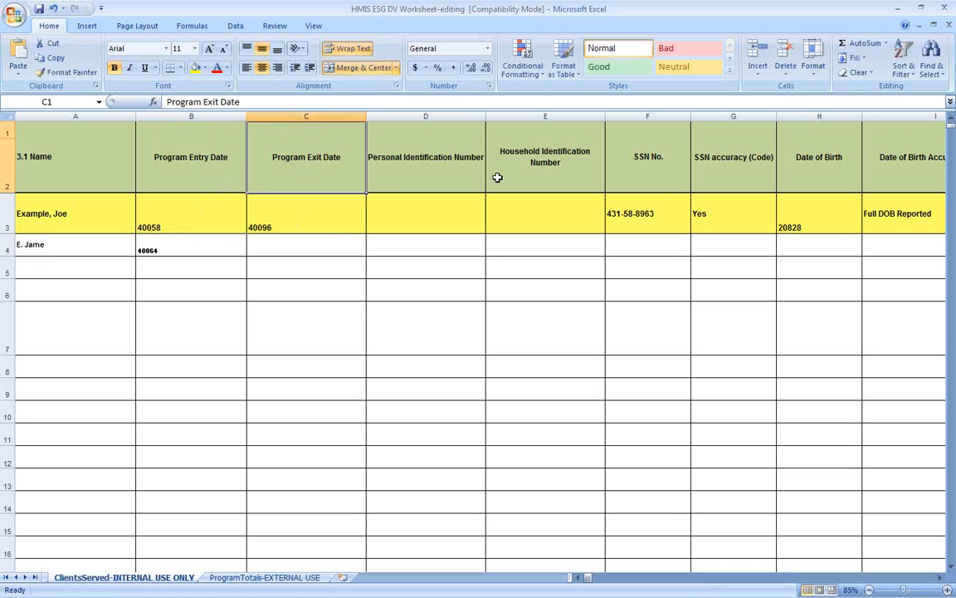
click(448, 158)
click(514, 155)
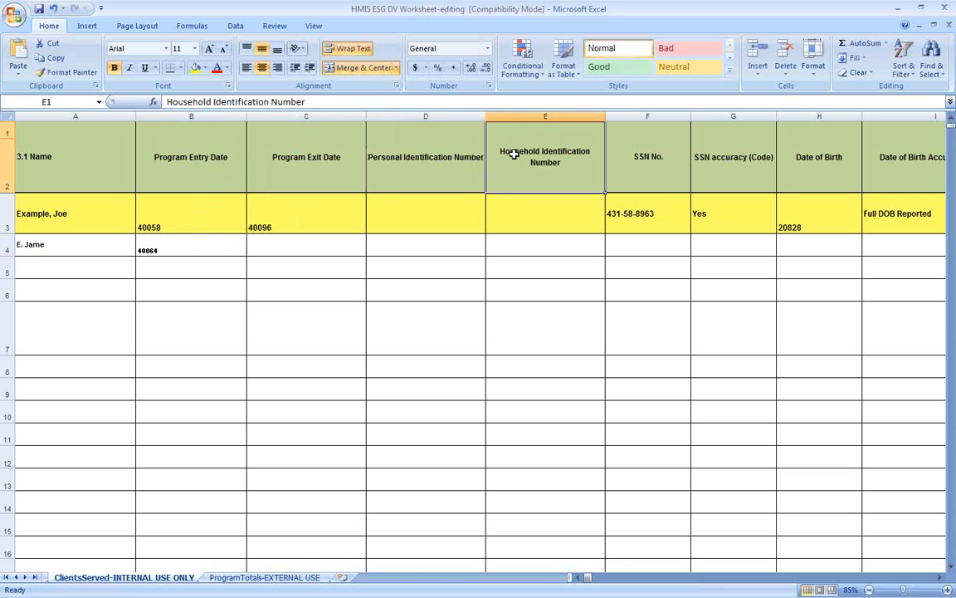
click(181, 153)
click(309, 160)
click(385, 154)
click(466, 148)
click(636, 152)
click(709, 152)
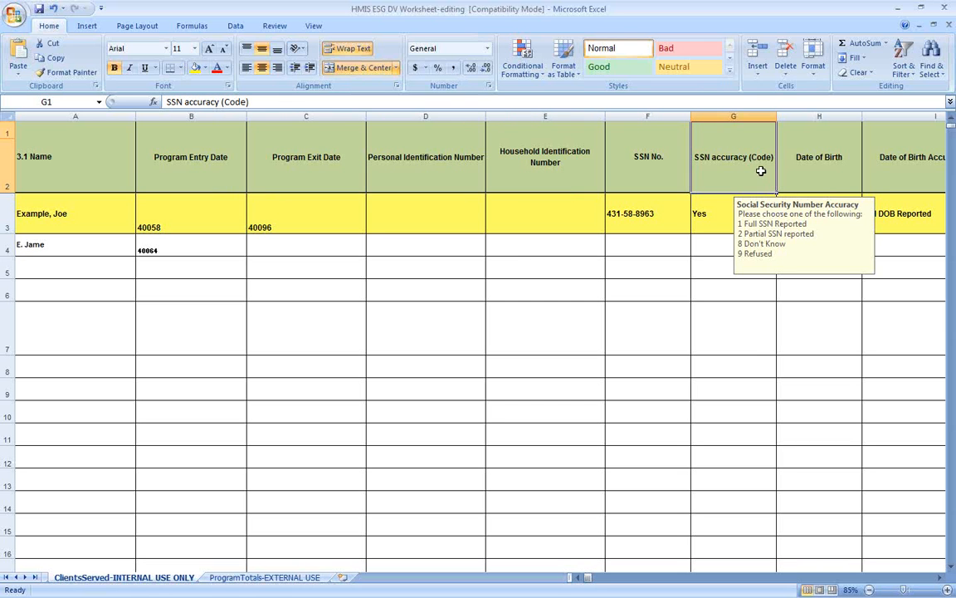
click(844, 174)
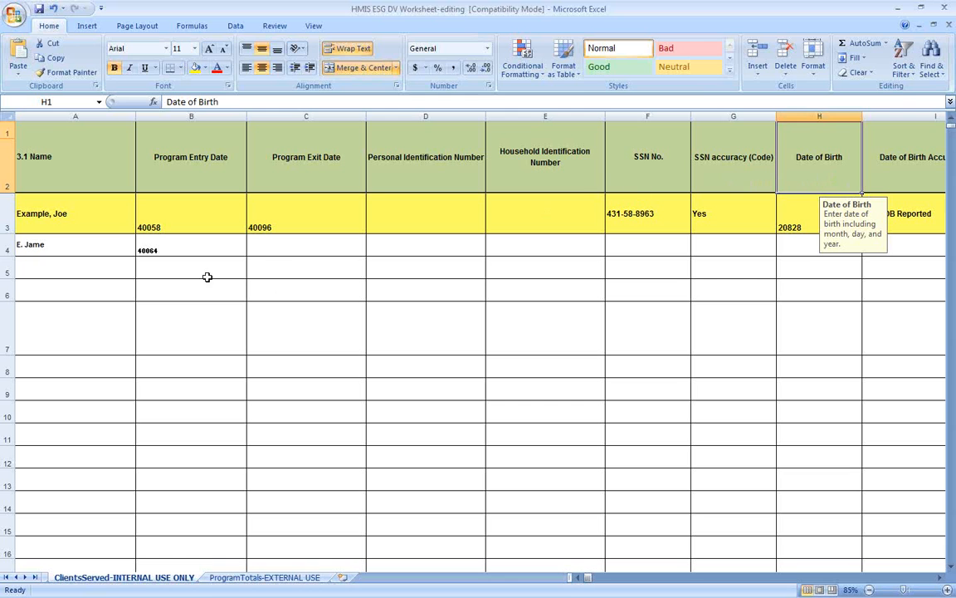
click(272, 251)
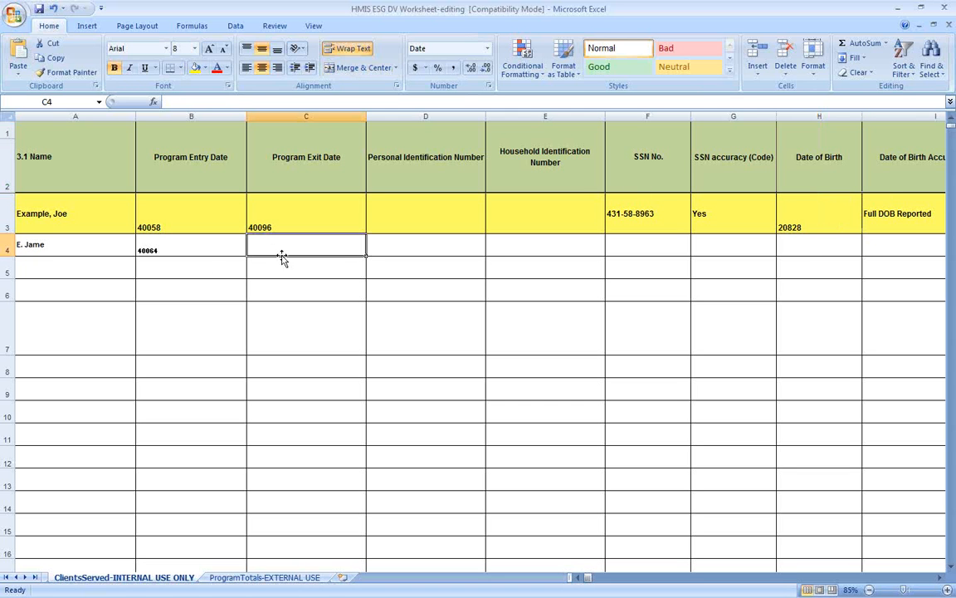
Step: Enter the client's identification numbers in cells D4, E4 and F4
click(207, 247)
click(282, 247)
click(408, 244)
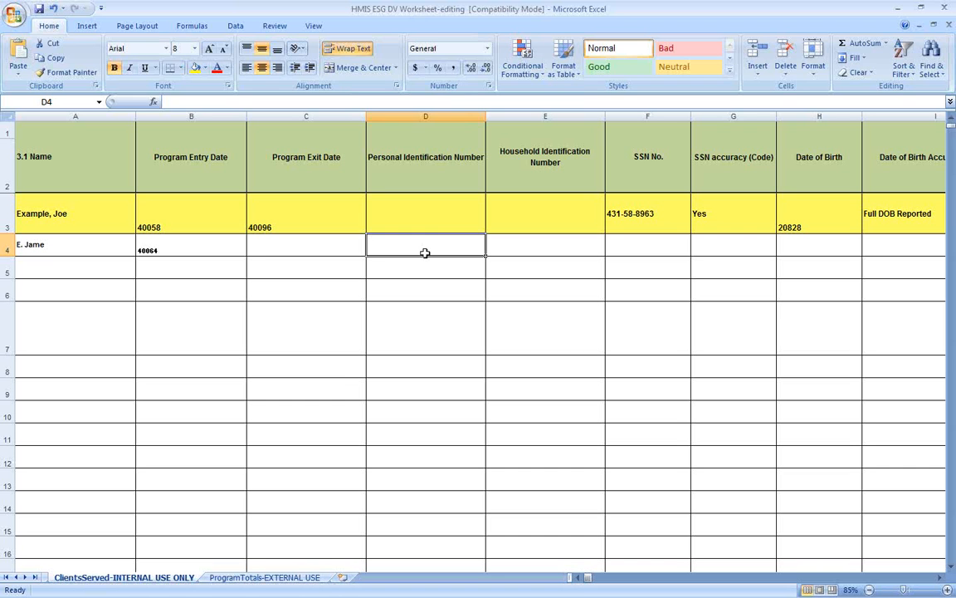
key(Tab)
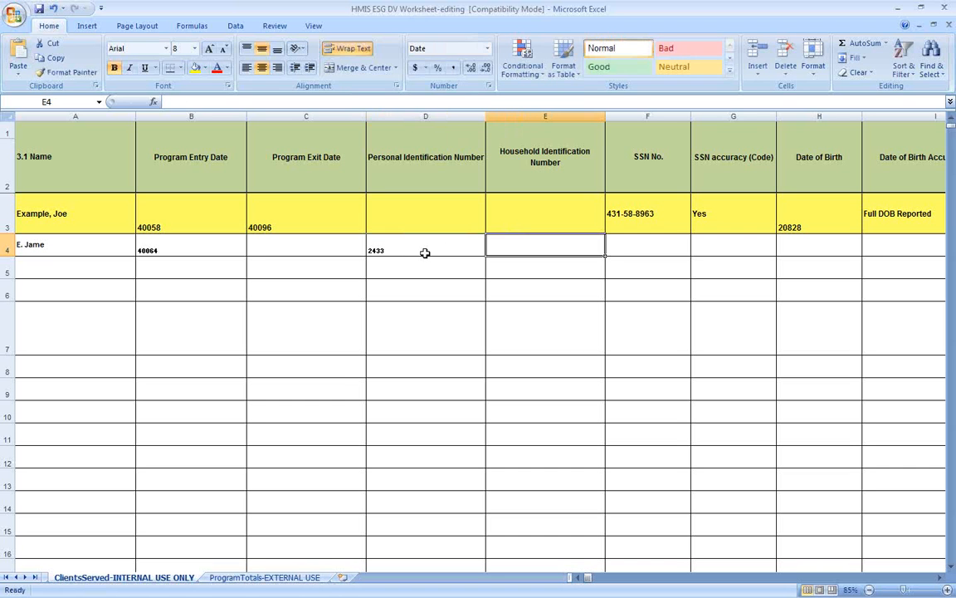
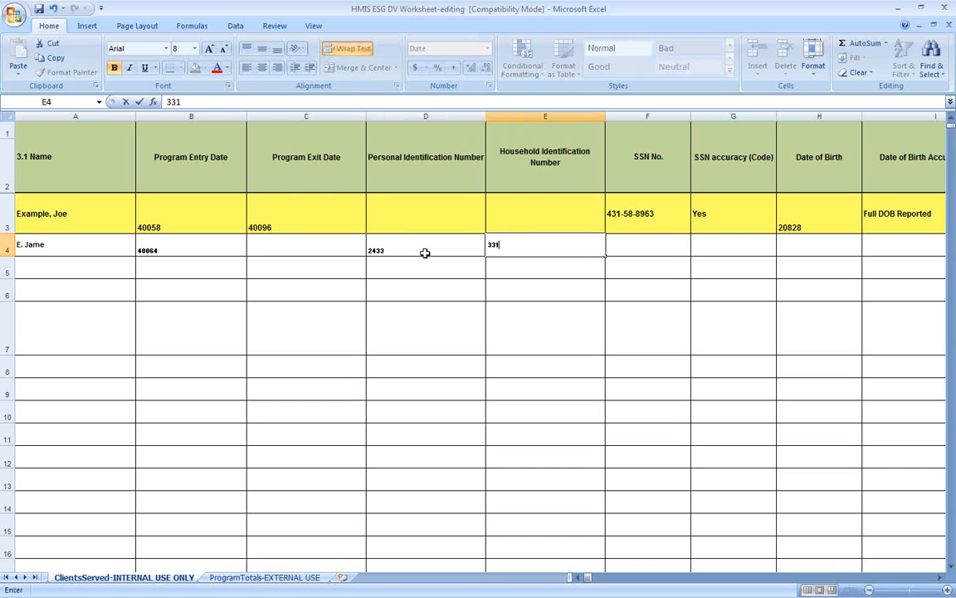
key(Tab)
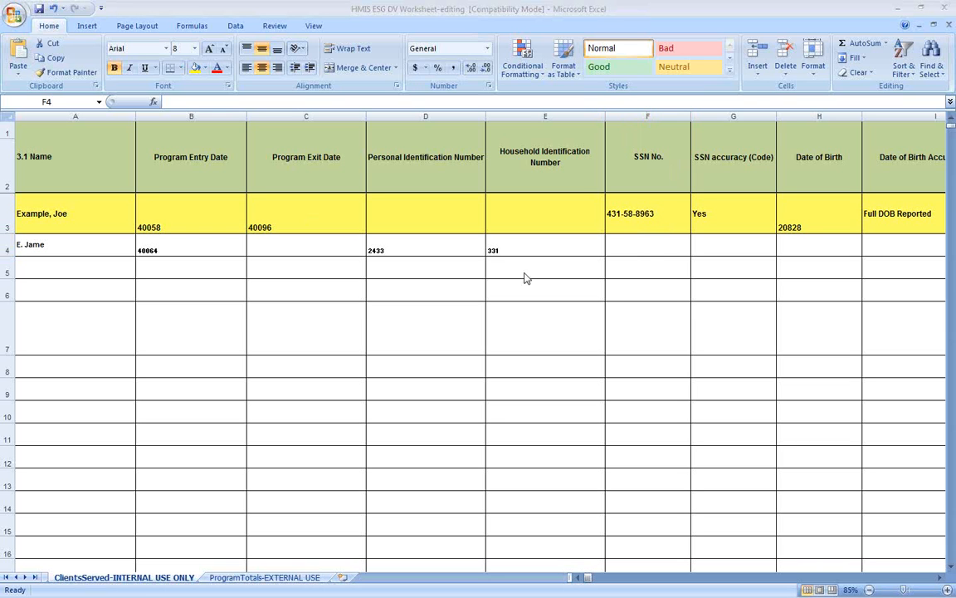
click(643, 245)
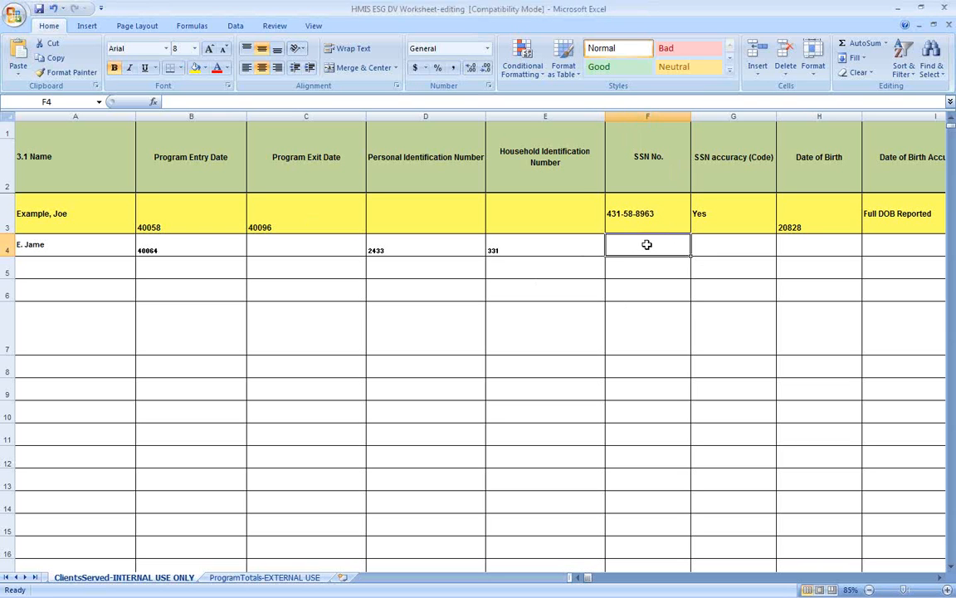
text(9999)
key(Tab)
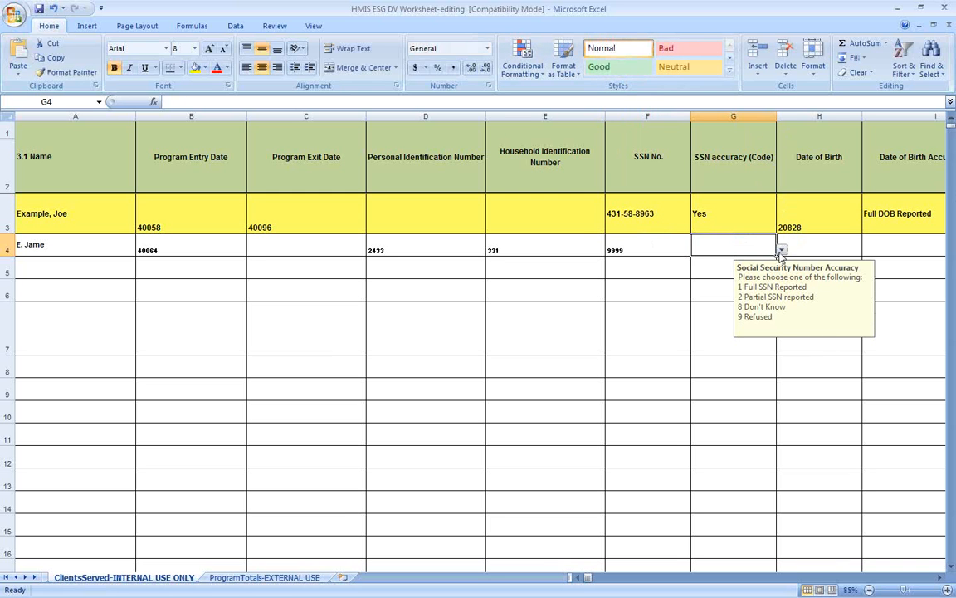
Step: Set G4's SSN accuracy to Partial SSN, enter birth date 12/14/58 in H4, then view ProgramTotals
click(642, 250)
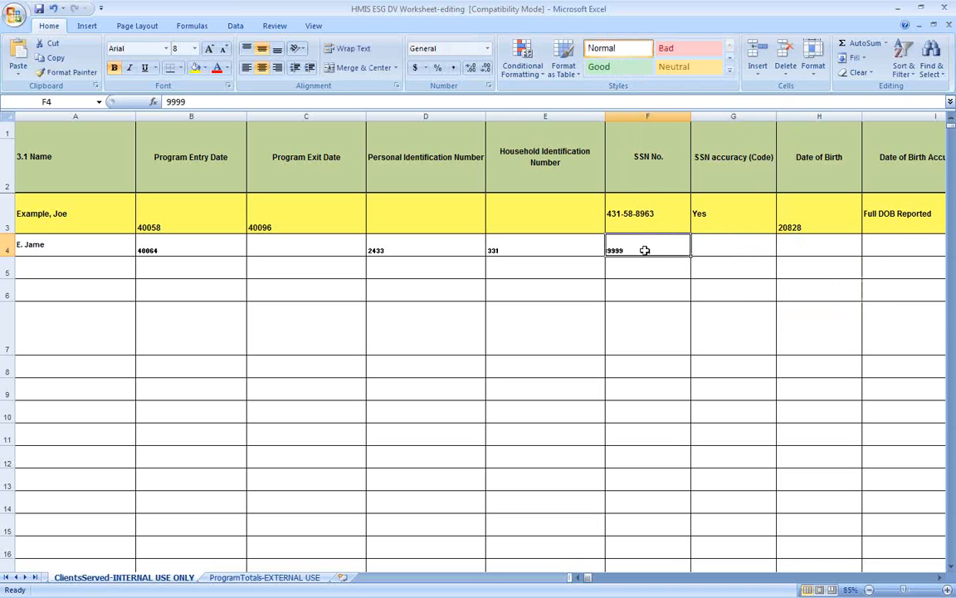
click(747, 247)
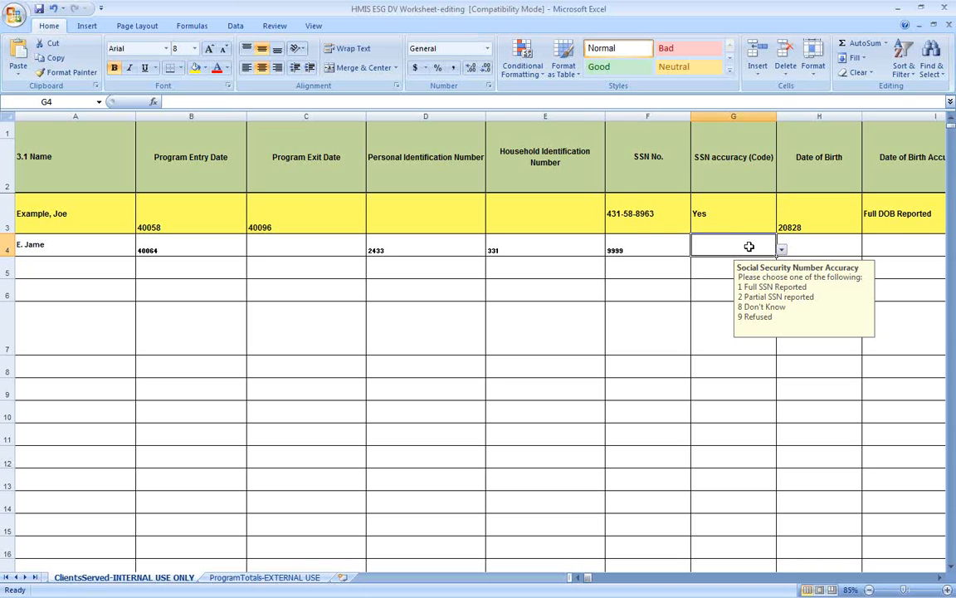
click(781, 249)
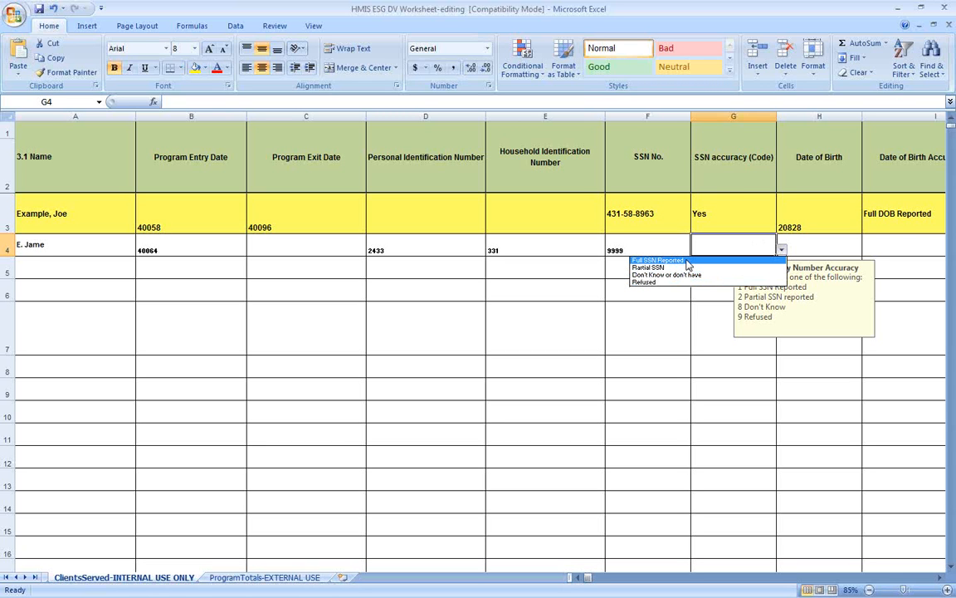
click(667, 269)
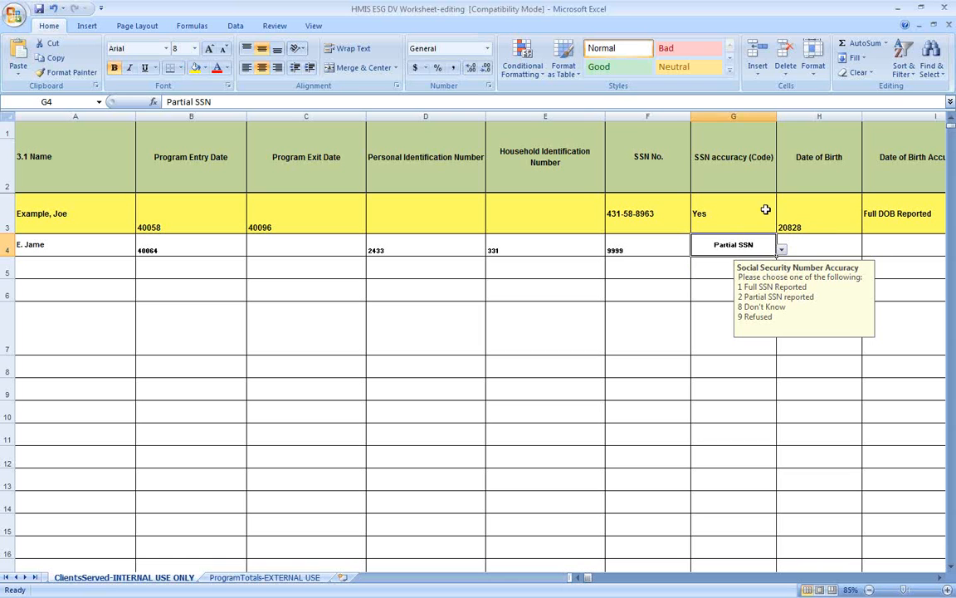
click(830, 244)
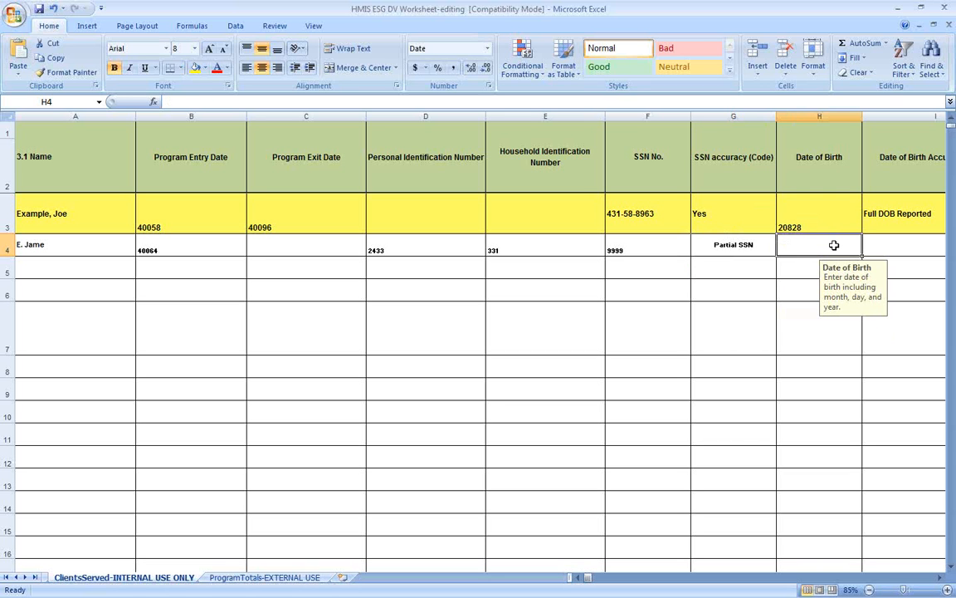
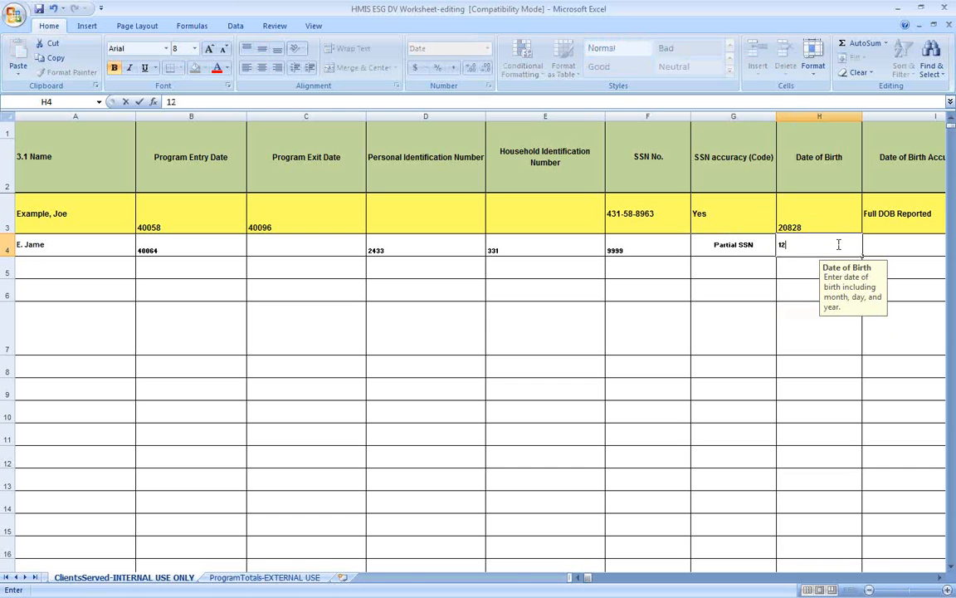
key(Tab)
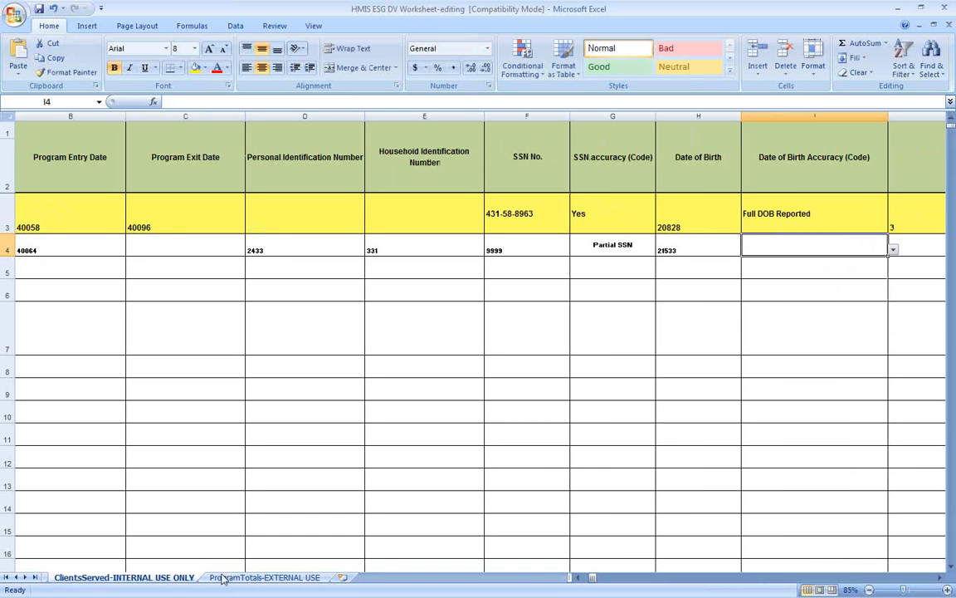
click(264, 576)
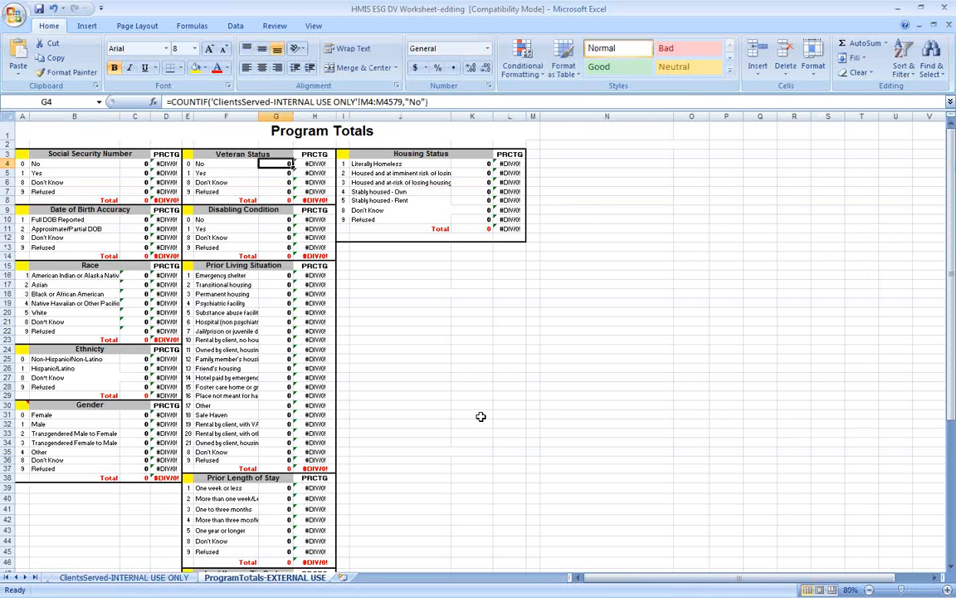
Step: Go back to the ClientsServed-INTERNAL USE ONLY sheet
click(162, 577)
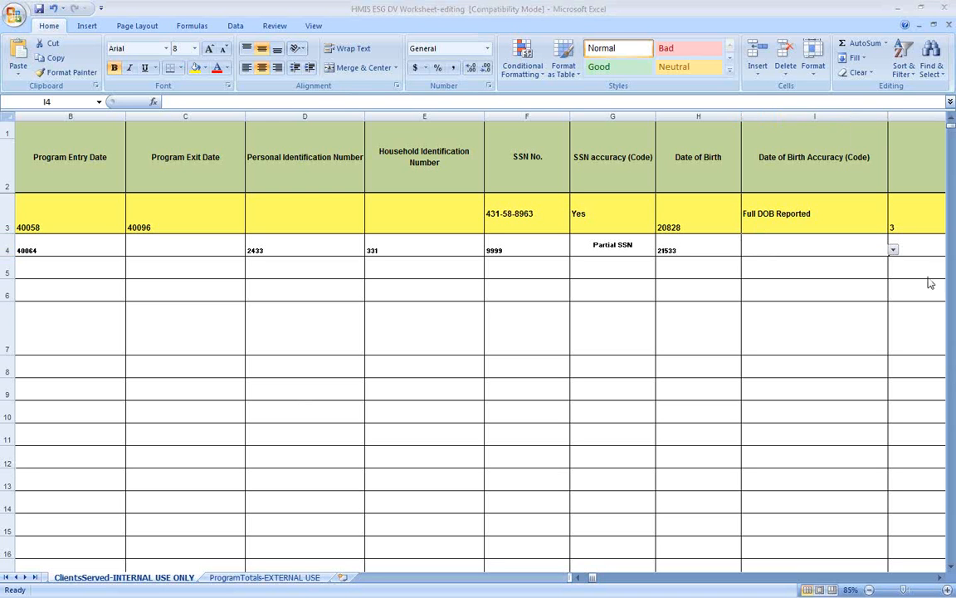
Step: Set I4's date of birth accuracy to Full DOB Reported and display the J1 Race coding instructions
click(897, 252)
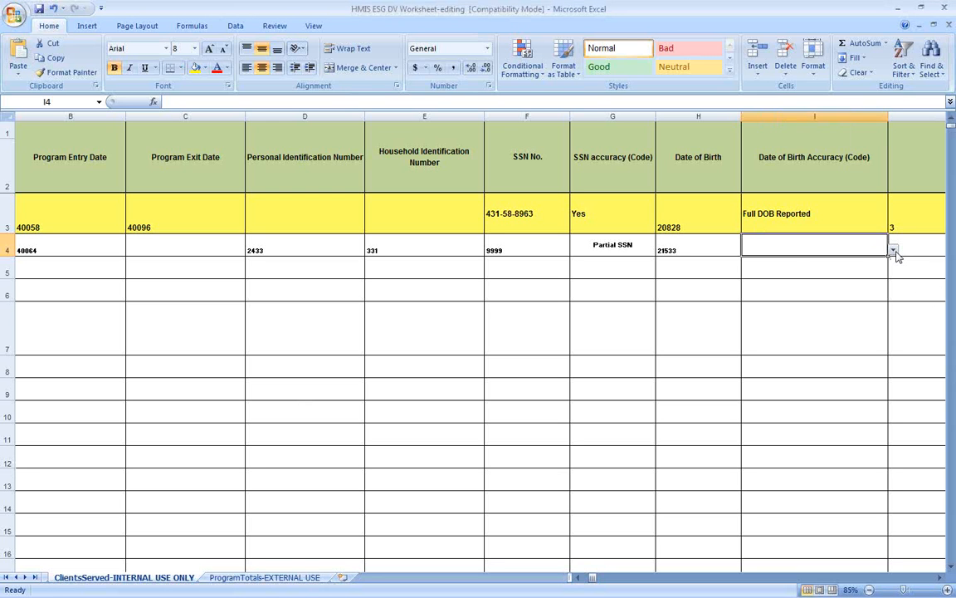
click(895, 250)
click(797, 260)
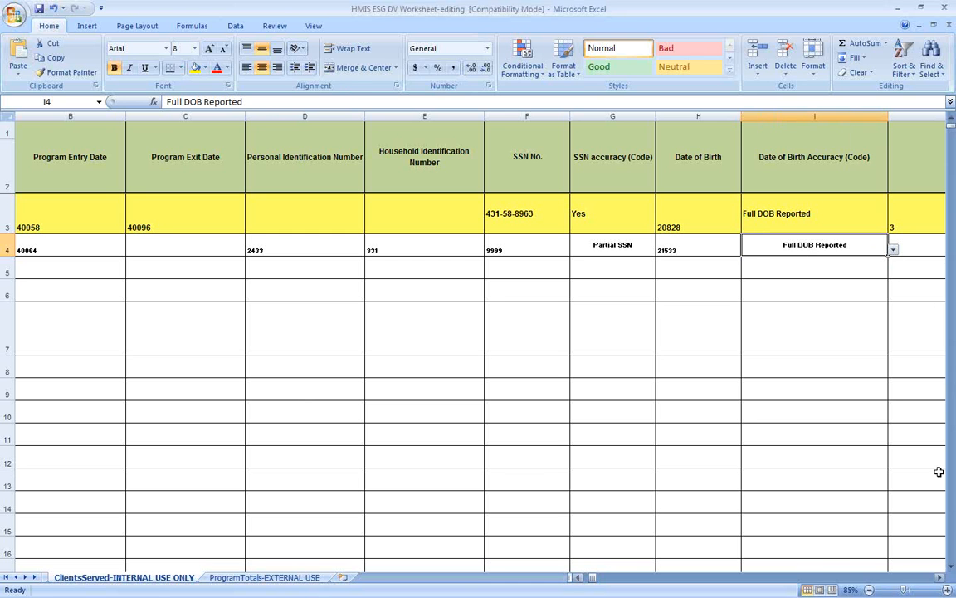
drag(940, 578, 940, 578)
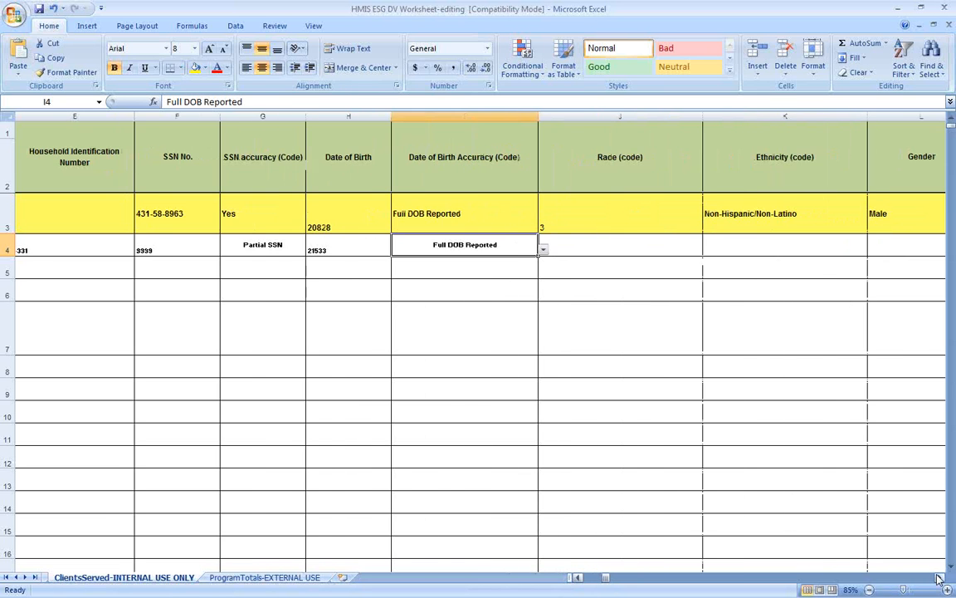
click(629, 242)
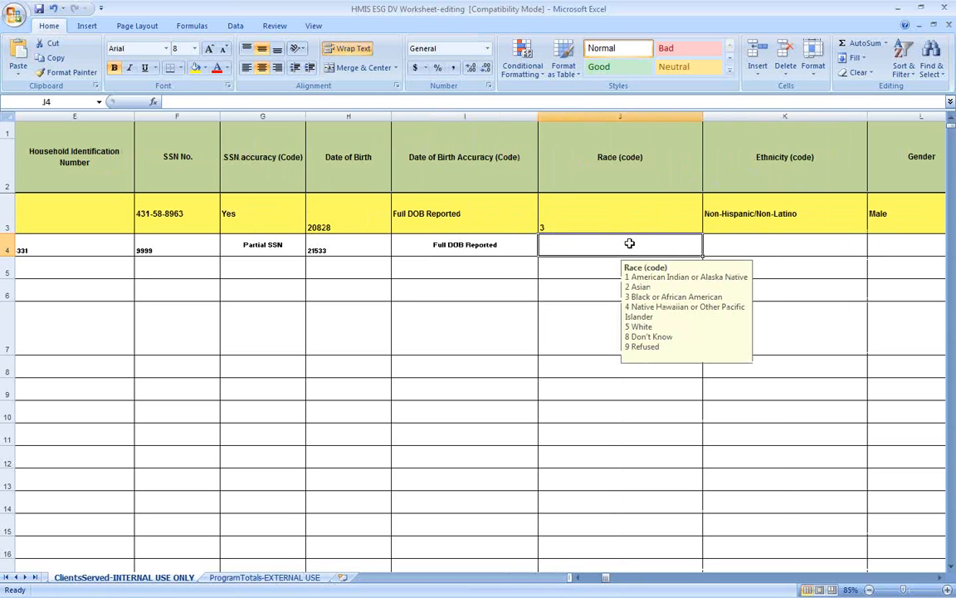
click(645, 182)
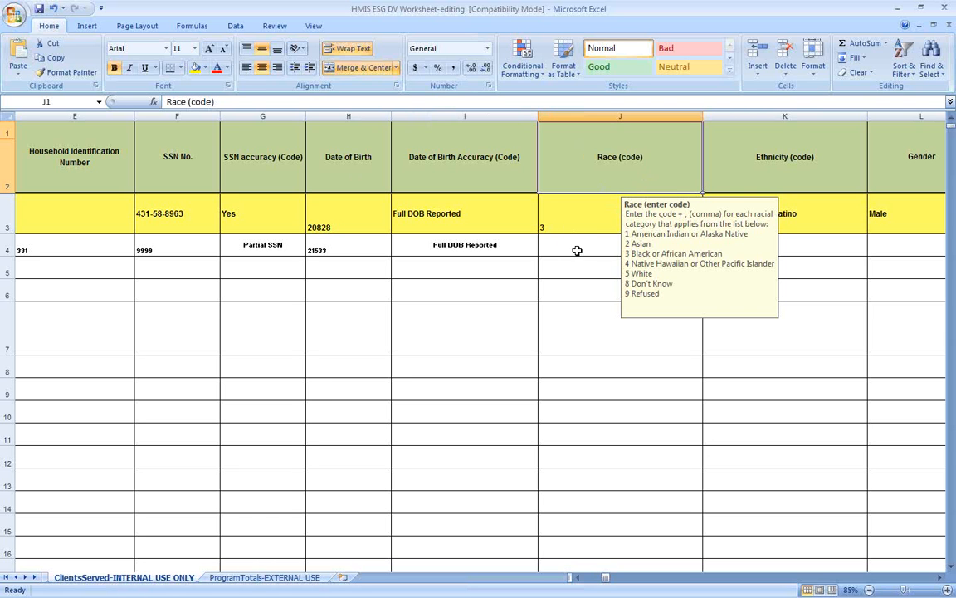
Step: Enter Race code 3,5 in J4 and set K4's ethnicity to Non-Hispanic/Non-Latino
click(582, 261)
click(587, 244)
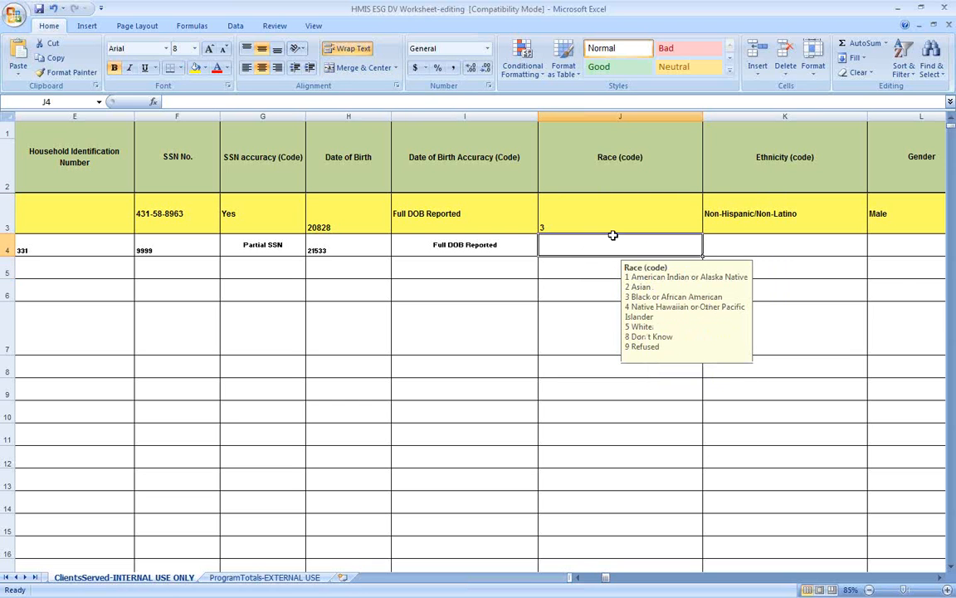
text(3,5)
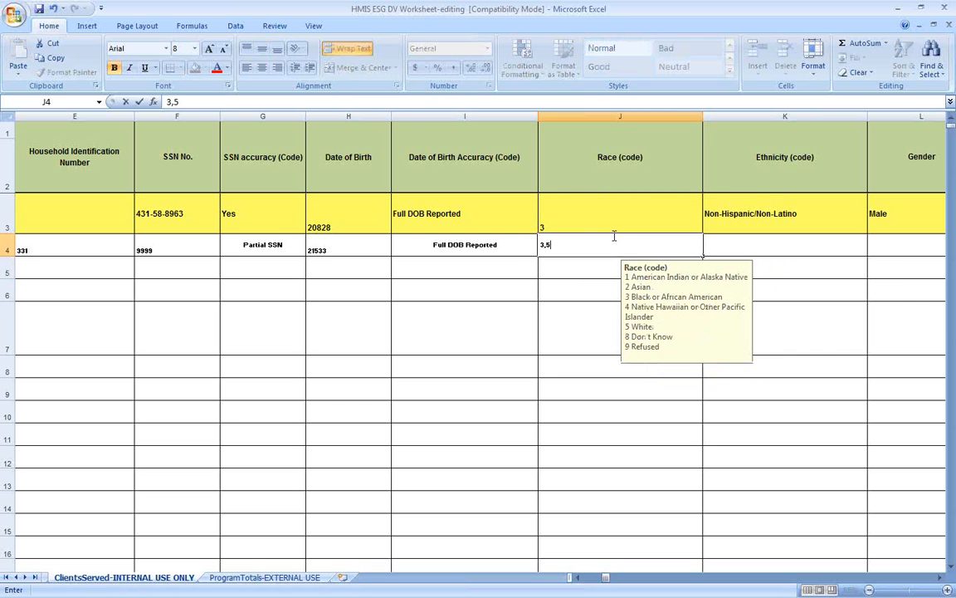
key(Tab)
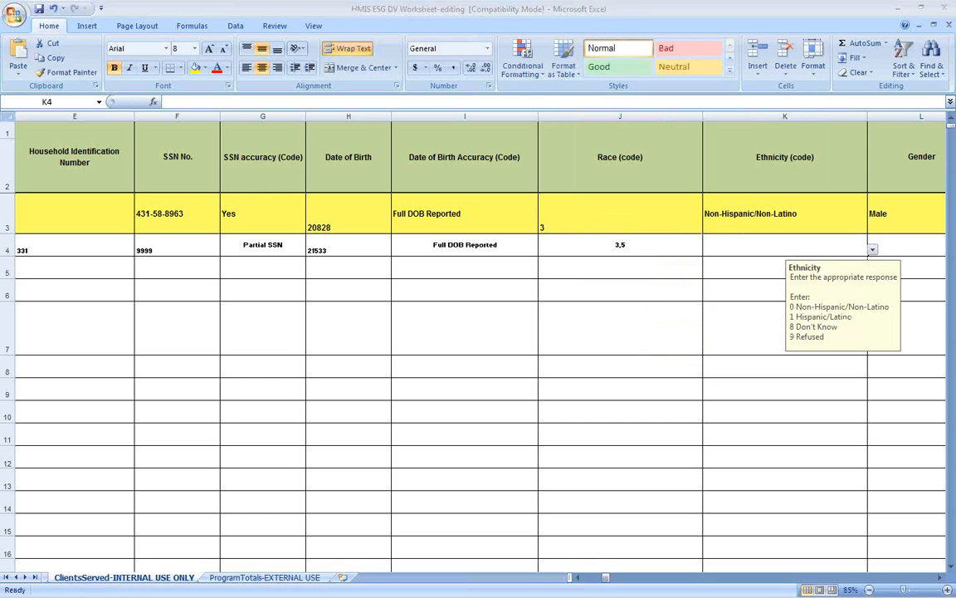
click(874, 247)
click(873, 248)
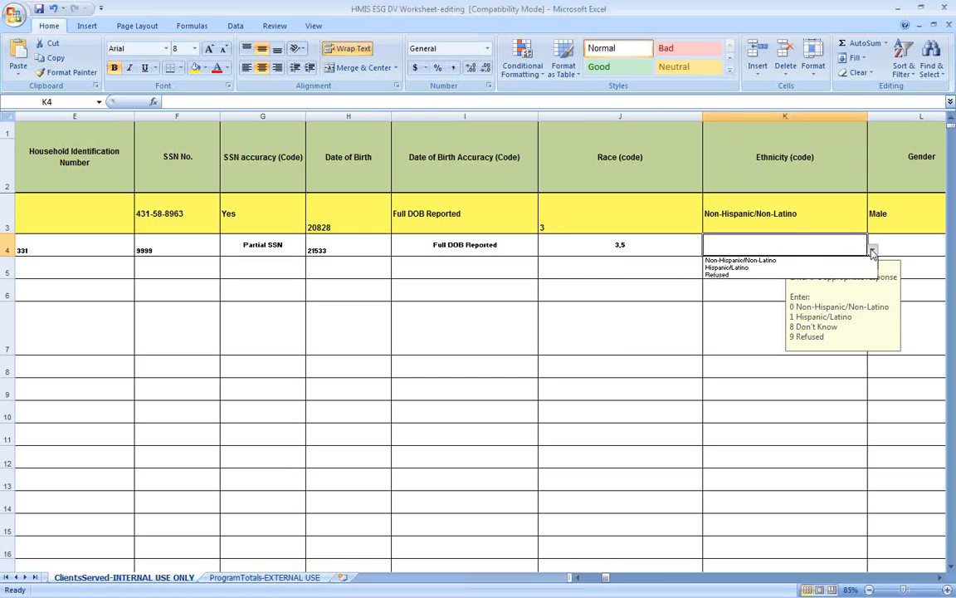
click(778, 262)
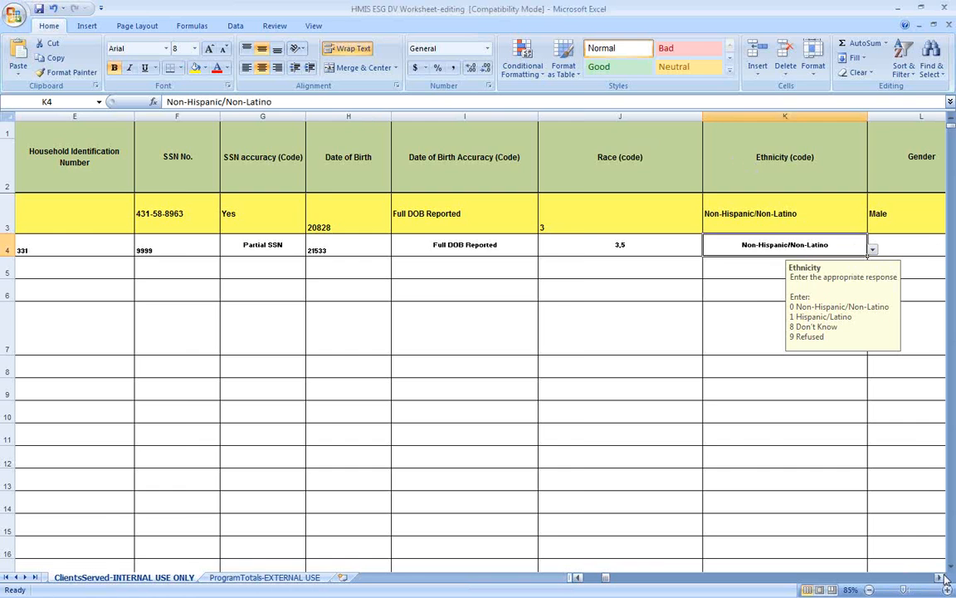
Step: Set gender to Female, veteran status to No and disabling condition to Yes
scroll(941, 577, right, 4)
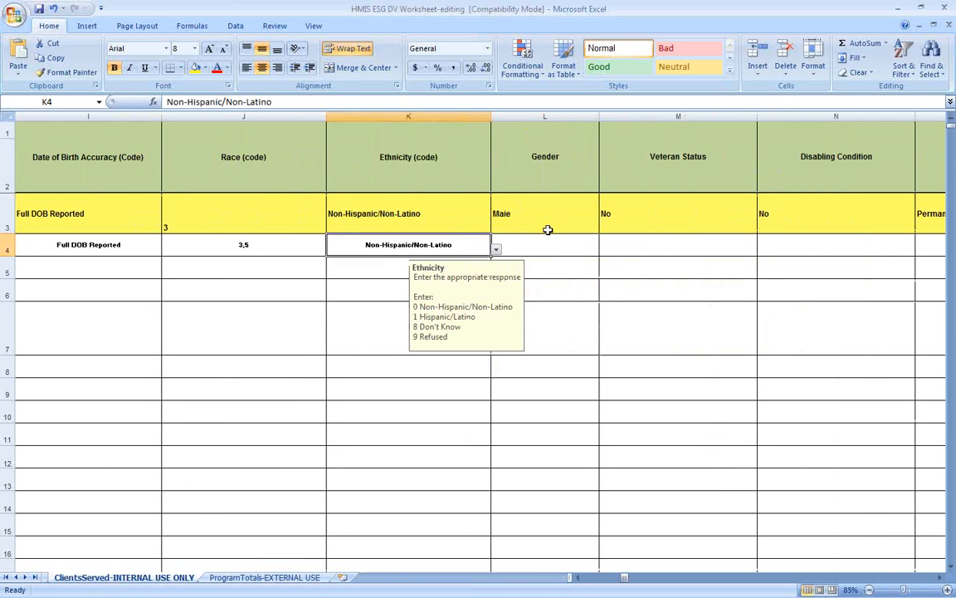
click(550, 244)
key(alt+Down)
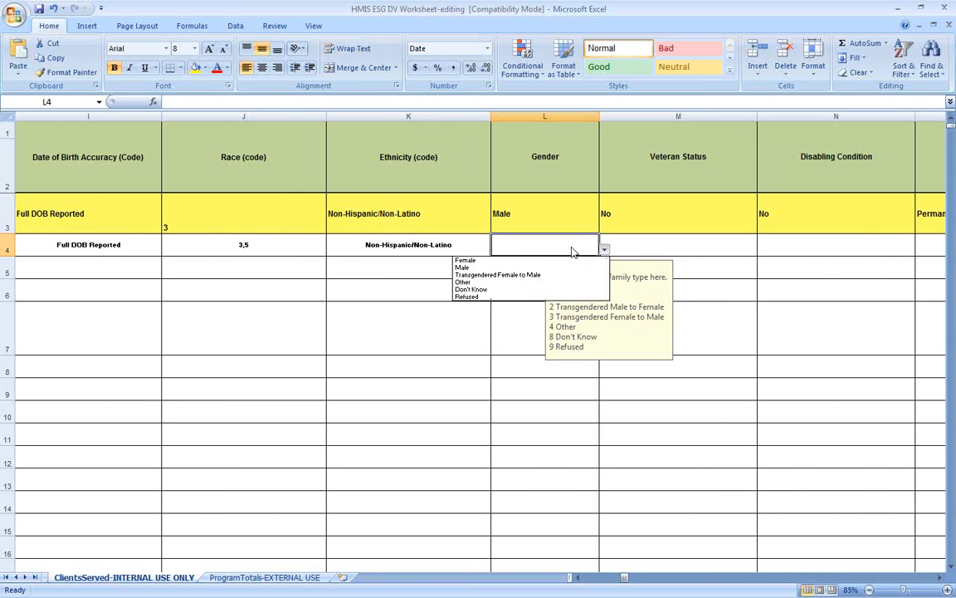
click(465, 261)
click(647, 231)
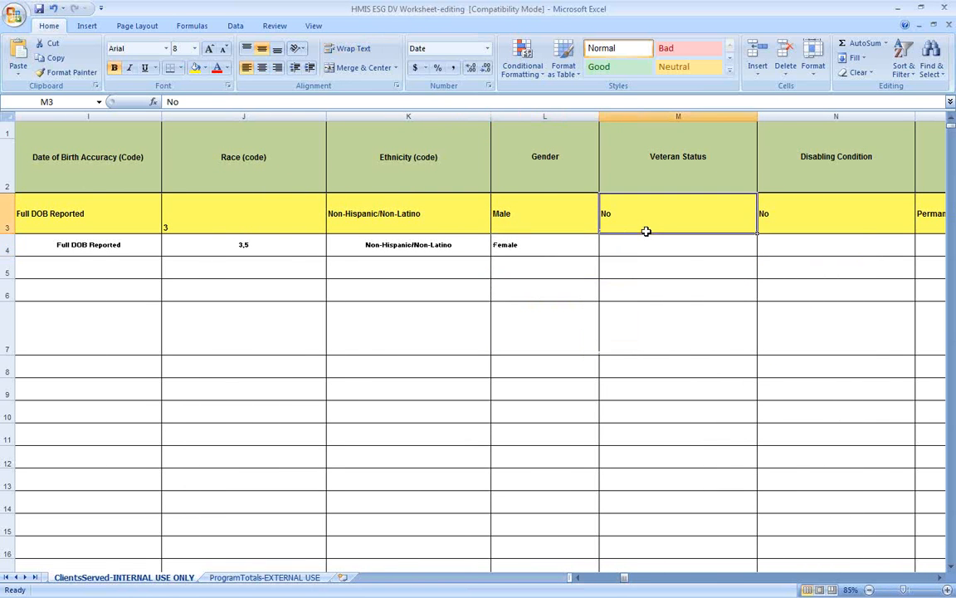
click(661, 242)
key(alt+Down)
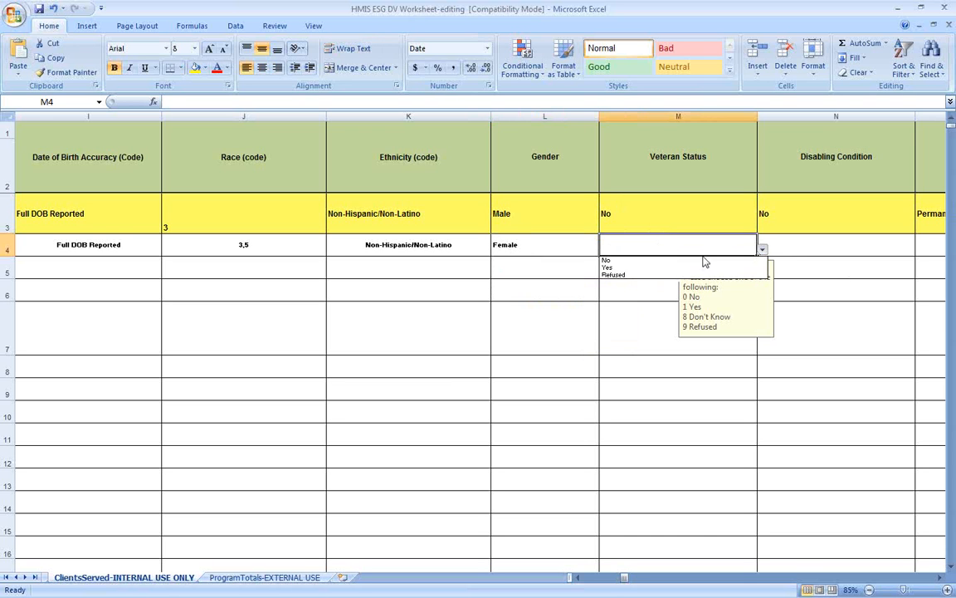
click(607, 260)
click(795, 245)
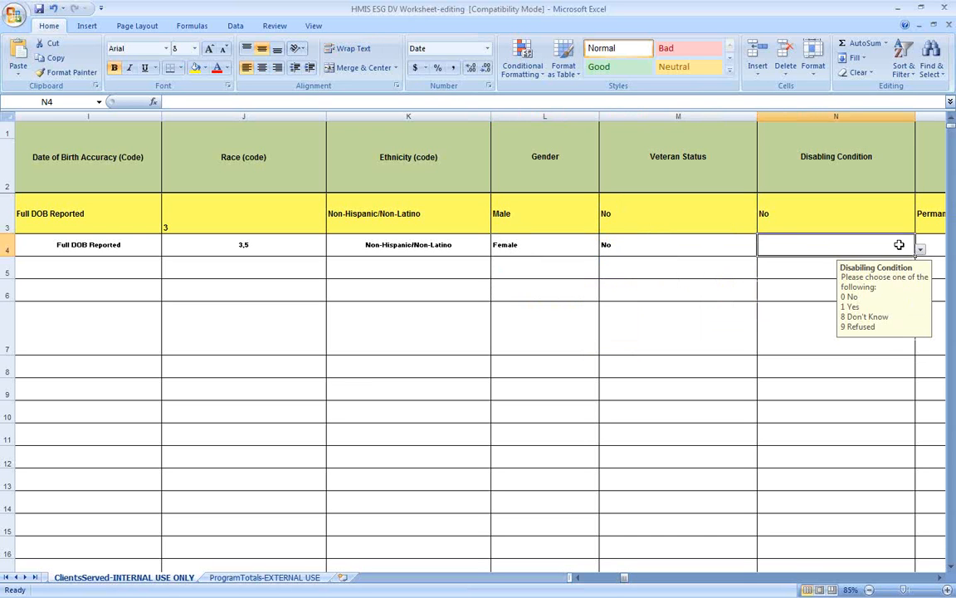
click(920, 248)
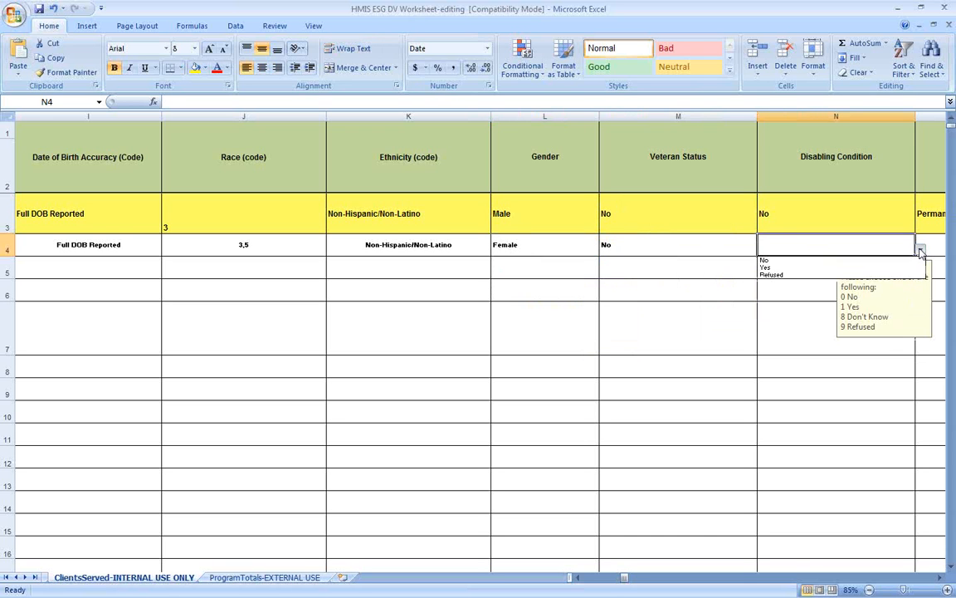
click(821, 269)
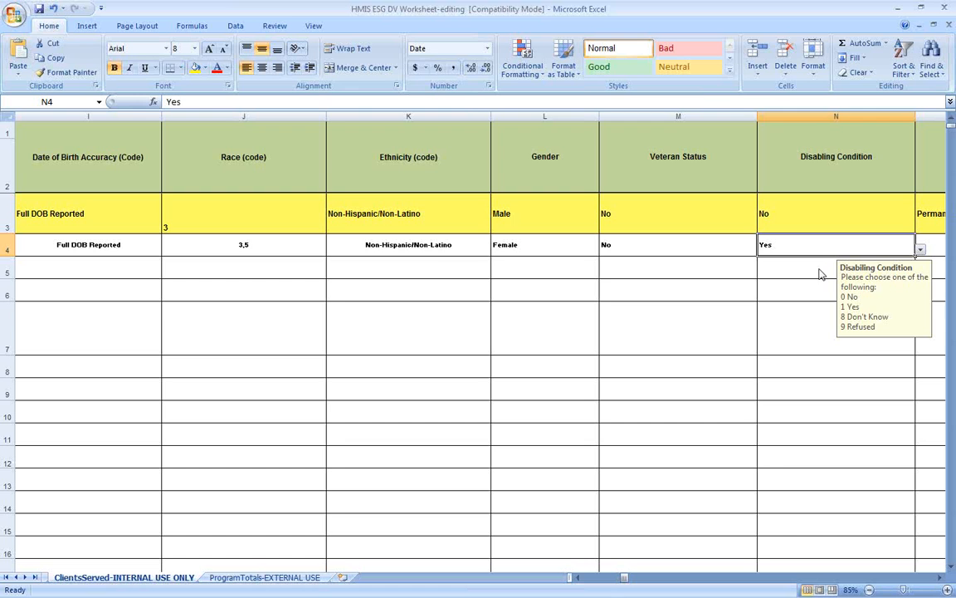
click(941, 578)
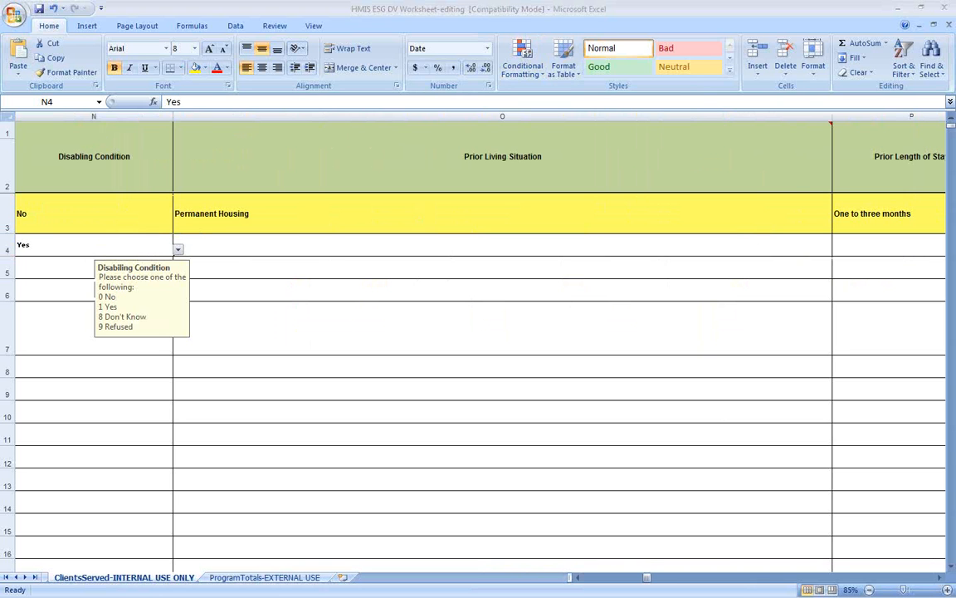
Step: Browse O4's prior living situation list, then read the Prior Living Situation header's guidance
click(568, 246)
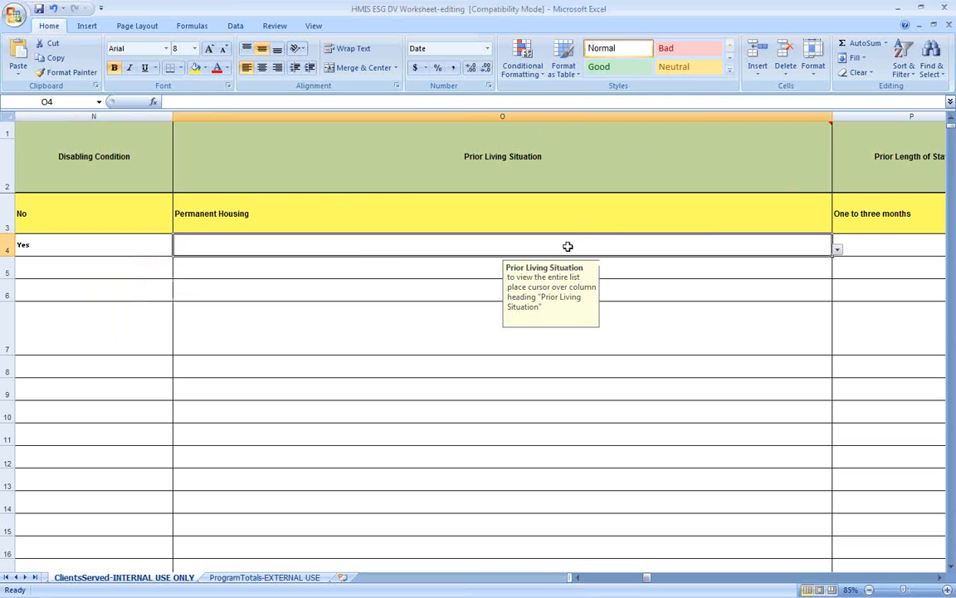
click(839, 249)
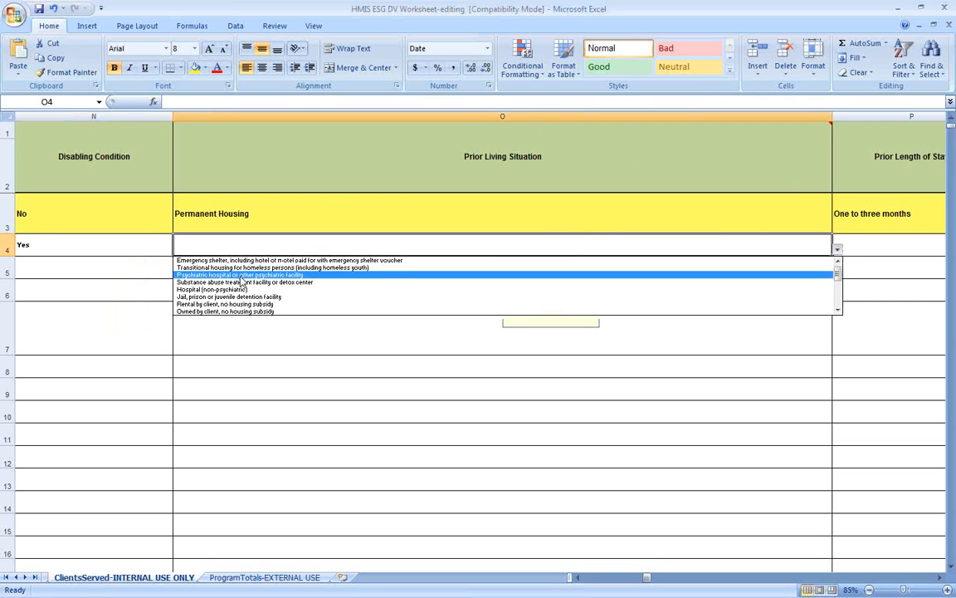
click(838, 311)
click(838, 312)
click(838, 311)
click(839, 311)
click(839, 312)
drag(838, 287, 838, 264)
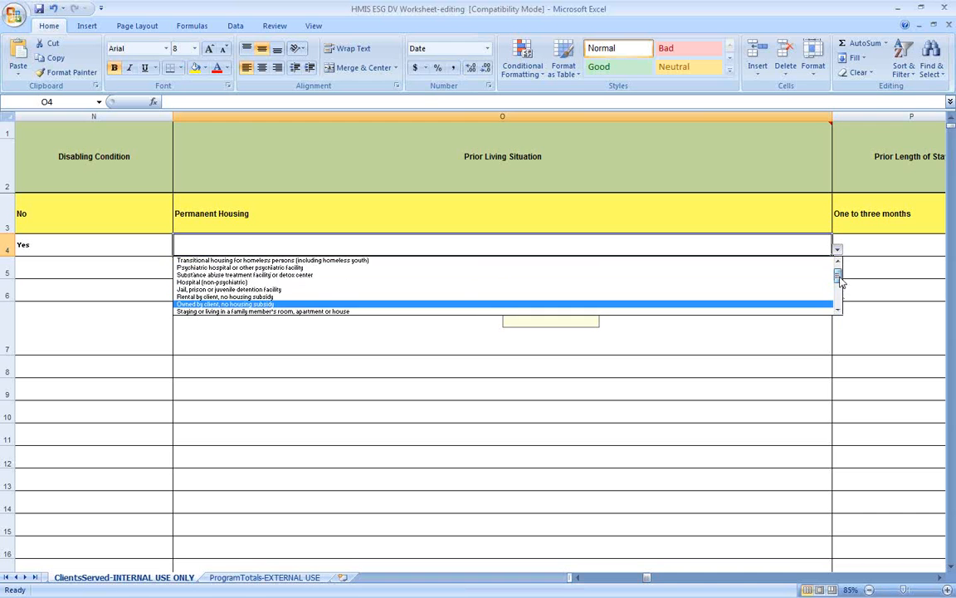
key(Escape)
click(497, 153)
mouse_move(721, 172)
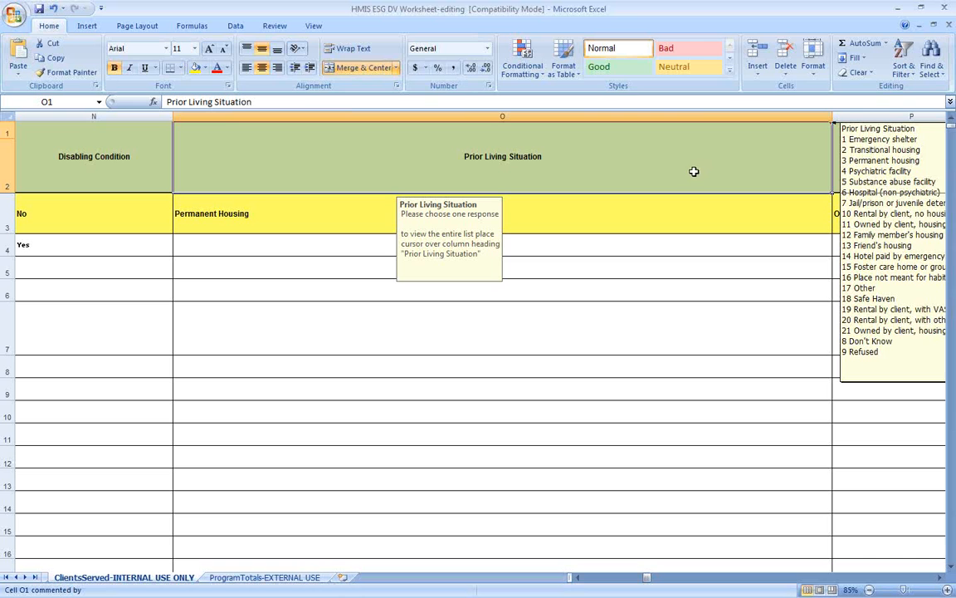
Step: Set O4 to 'Staying or living in a family member's room, apartment or house'
click(651, 244)
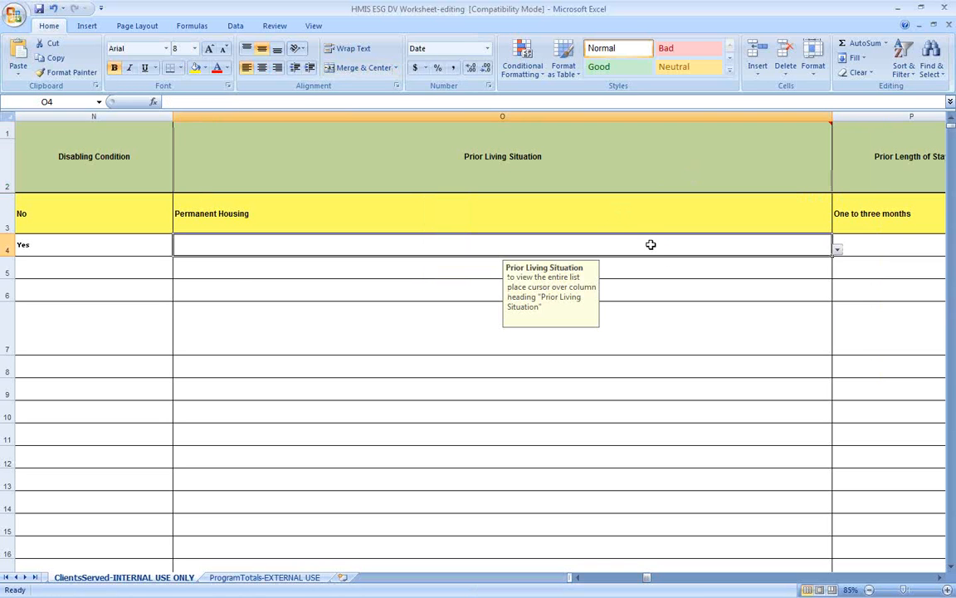
click(838, 250)
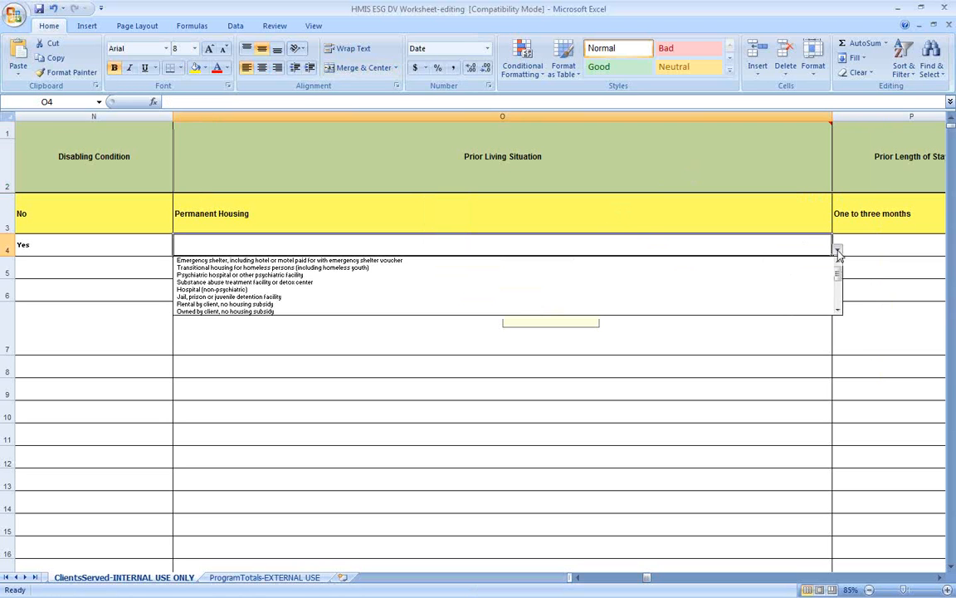
click(837, 309)
click(838, 310)
click(838, 310)
click(838, 310)
click(837, 309)
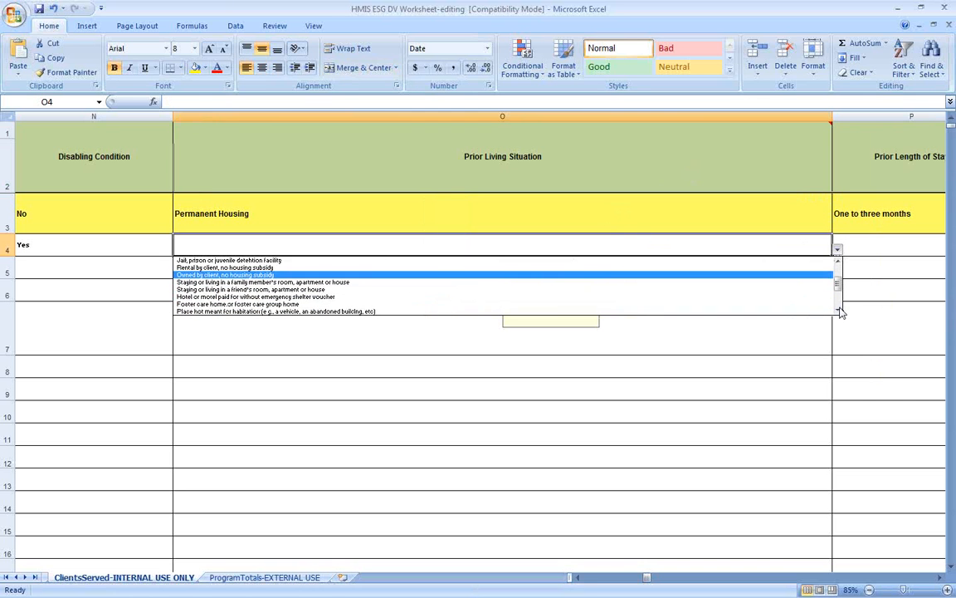
click(291, 284)
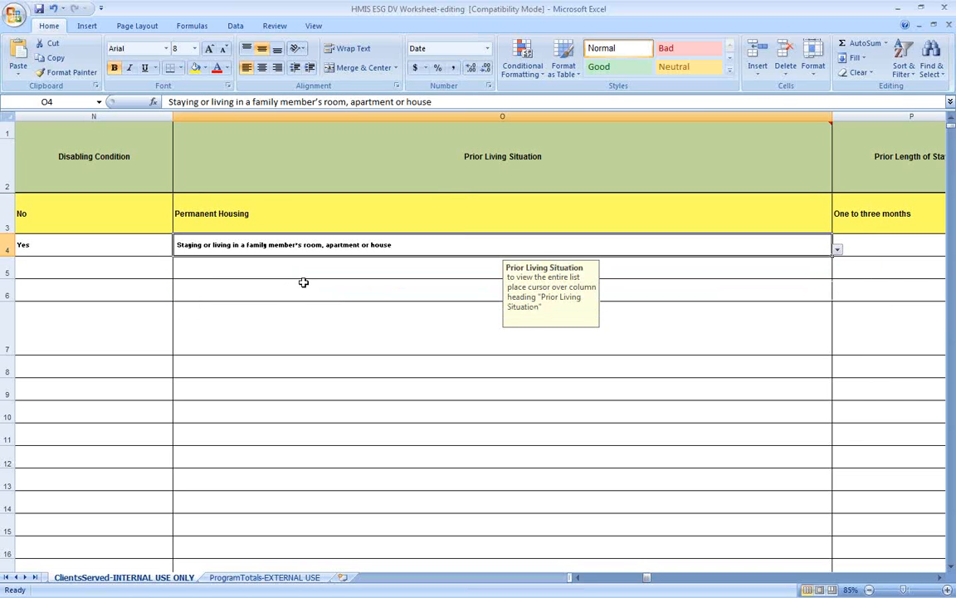
click(936, 579)
click(937, 579)
click(936, 578)
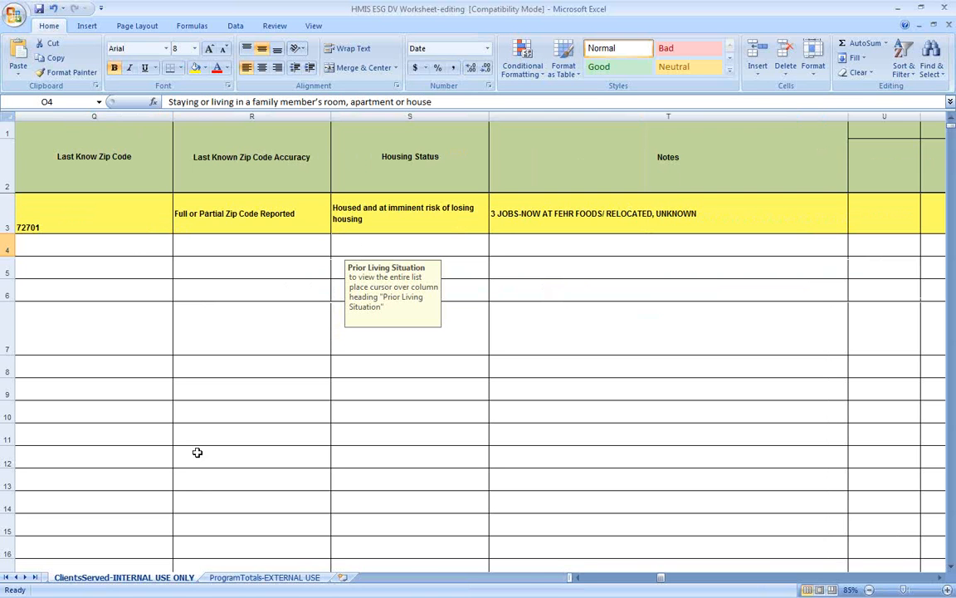
Step: Set P4's stay to more than three months/less than one year and enter the client's zip code in Q4
drag(579, 581, 573, 578)
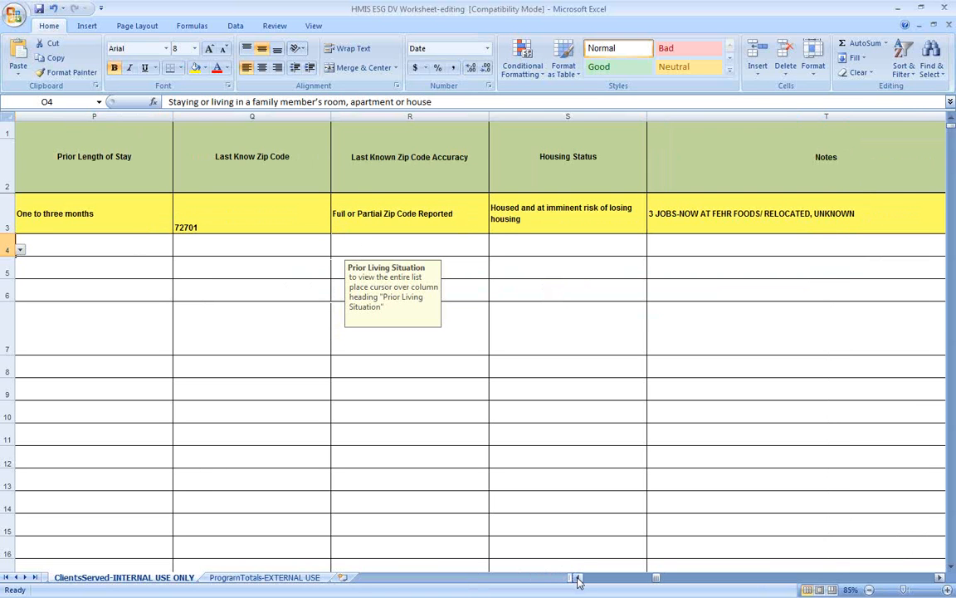
click(99, 241)
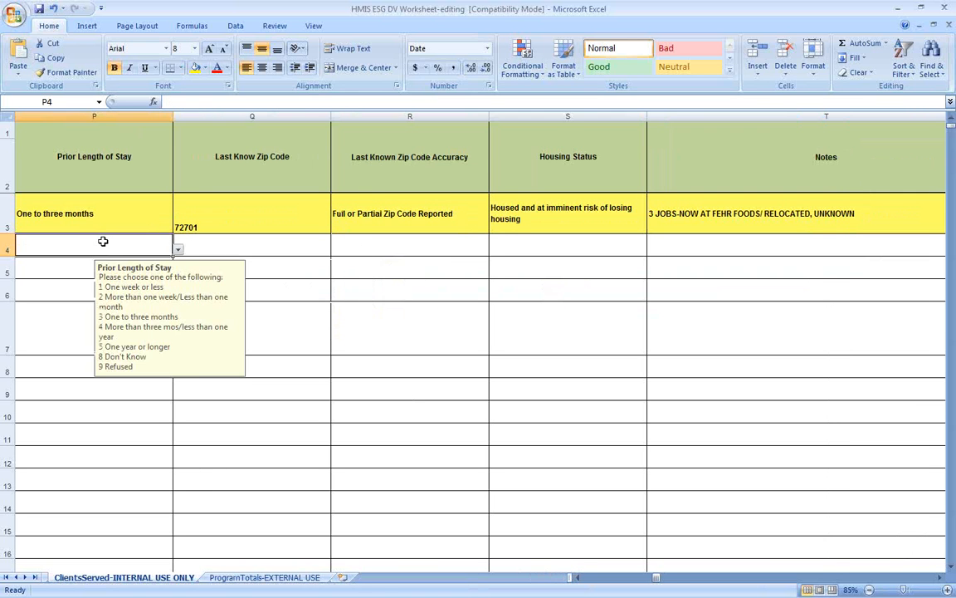
click(177, 250)
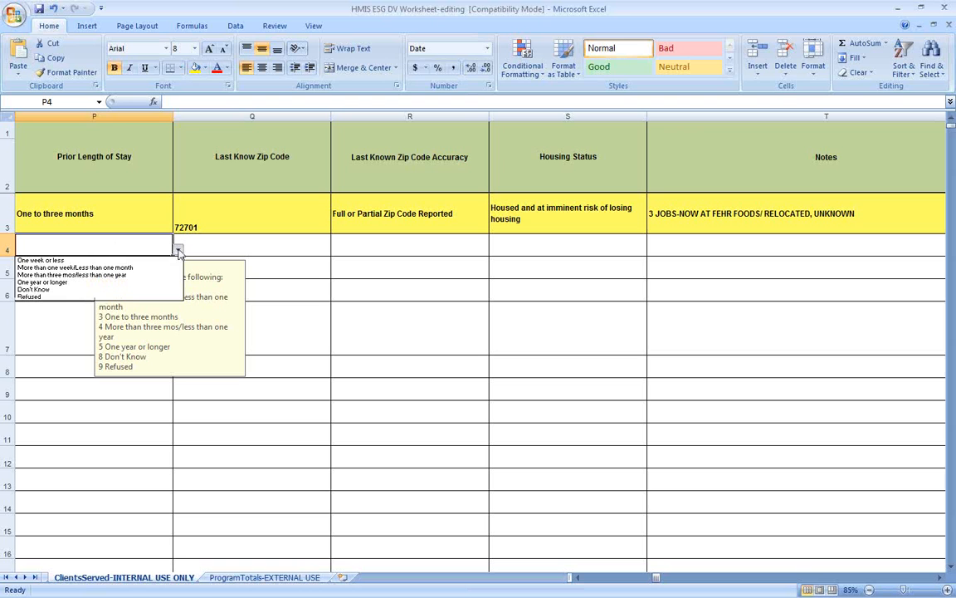
click(59, 275)
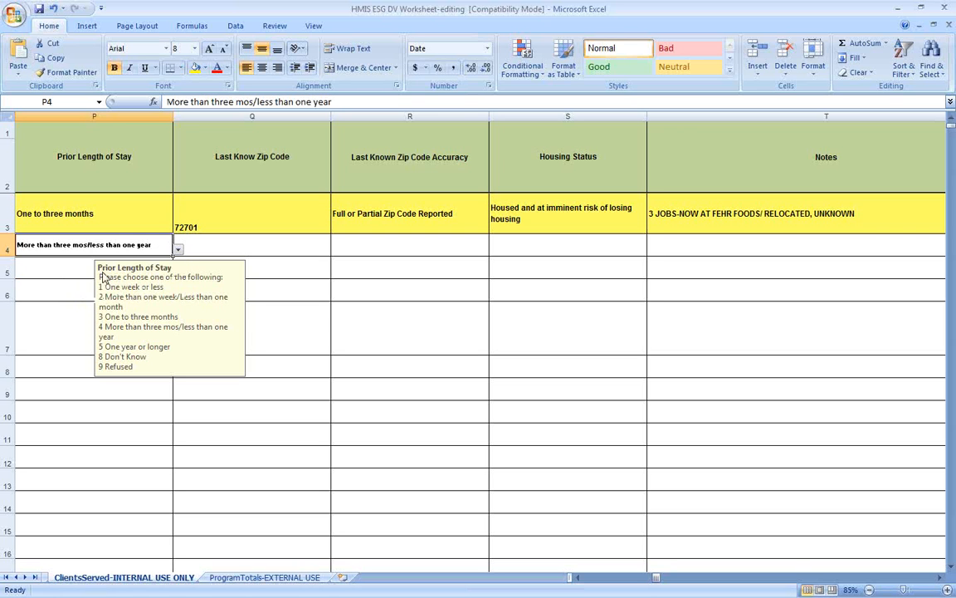
click(257, 247)
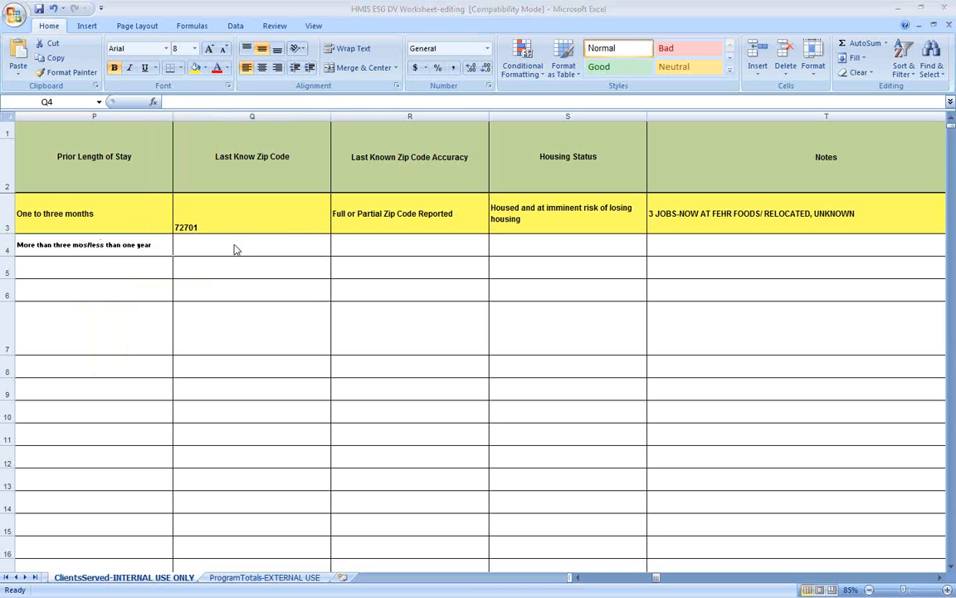
click(290, 237)
text(78744)
key(Tab)
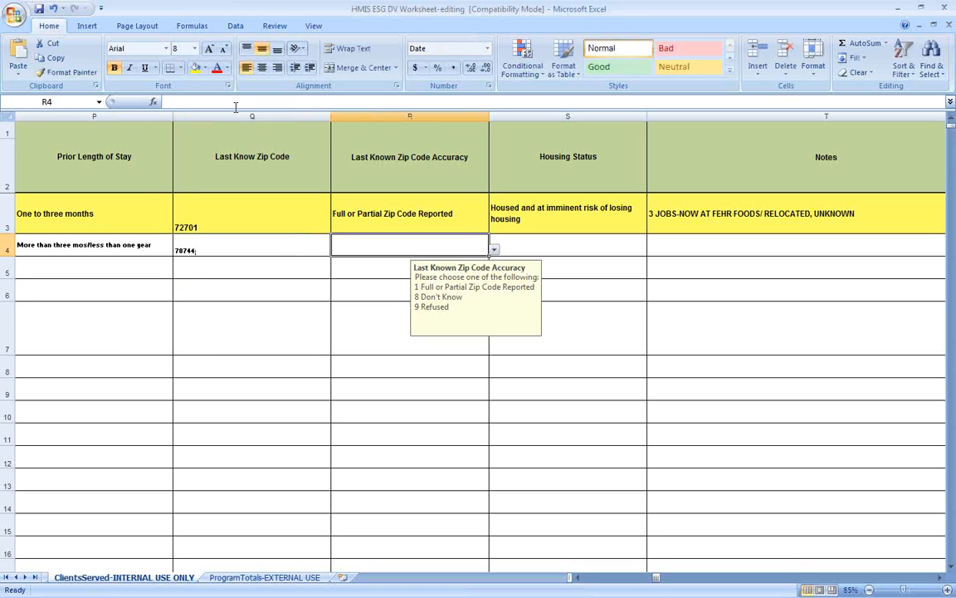
Step: Set zip accuracy to Full or Partial Zip Code Reported and housing status to imminent risk
key(alt+Down)
key(Down)
key(Return)
key(Tab)
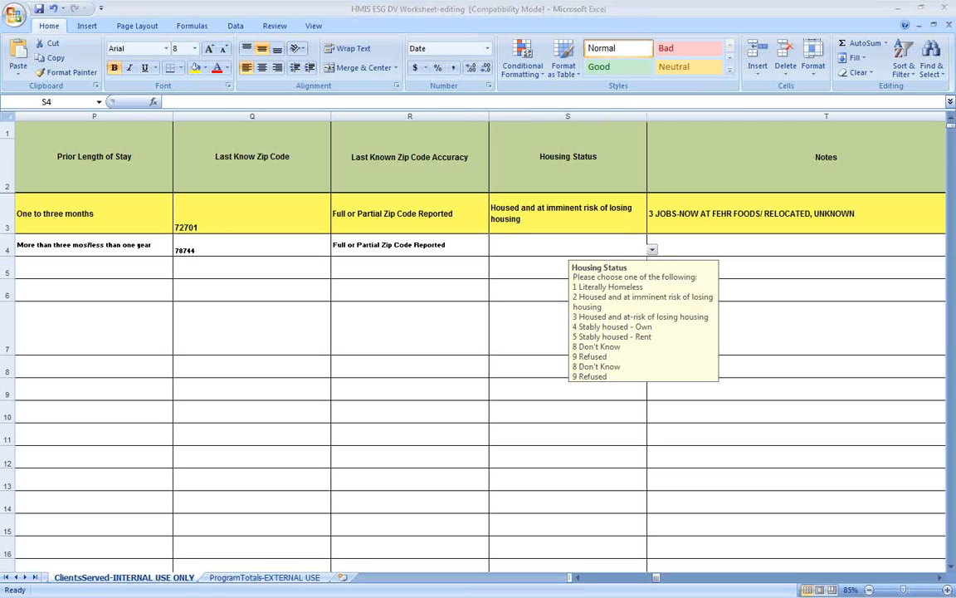
click(655, 249)
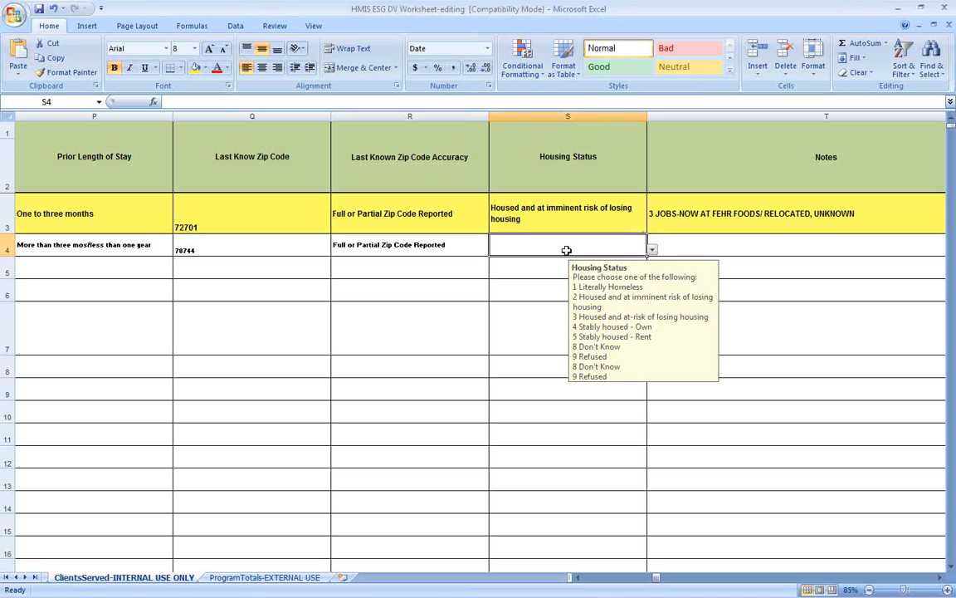
click(653, 250)
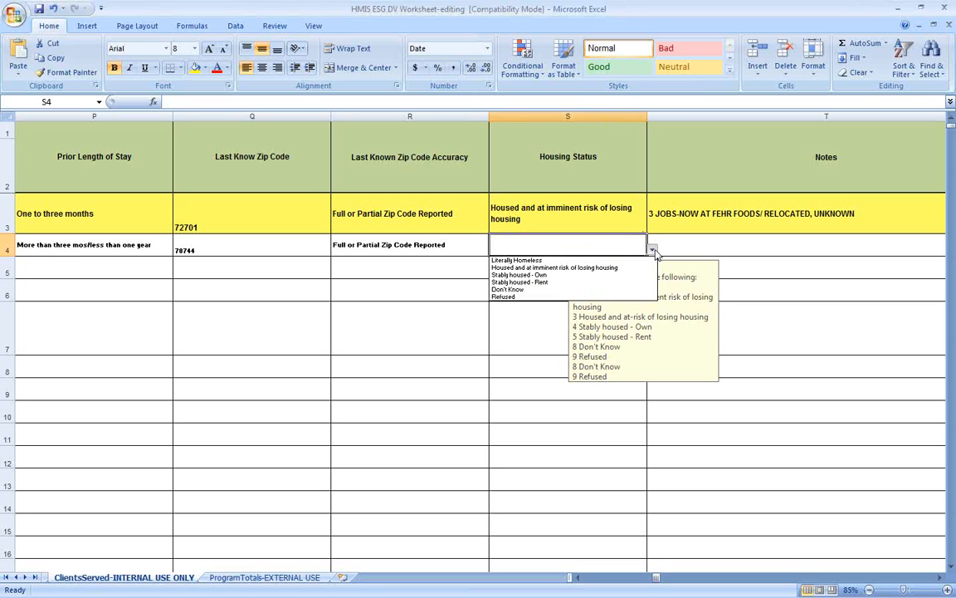
click(554, 268)
click(734, 242)
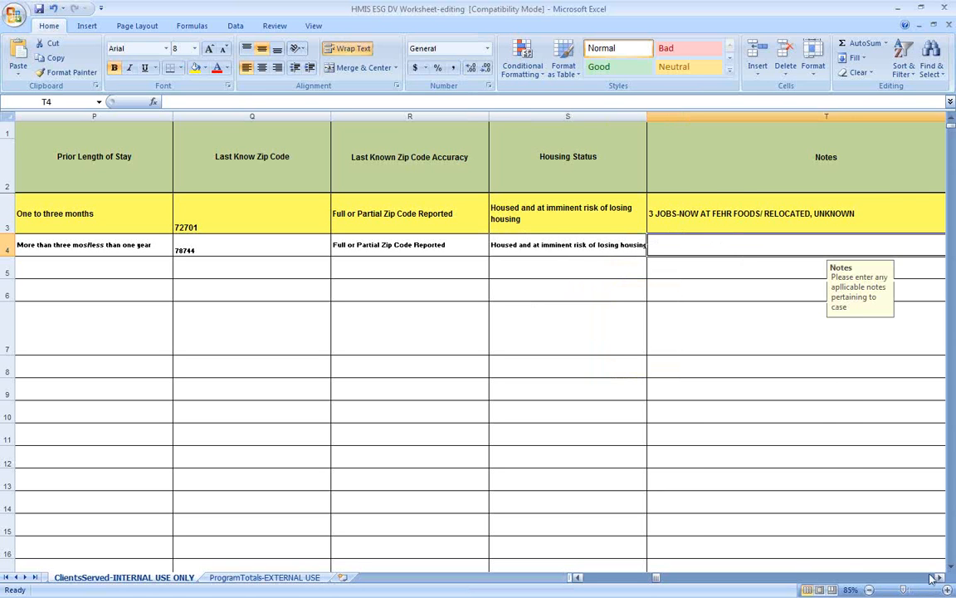
scroll(847, 523, right, 2)
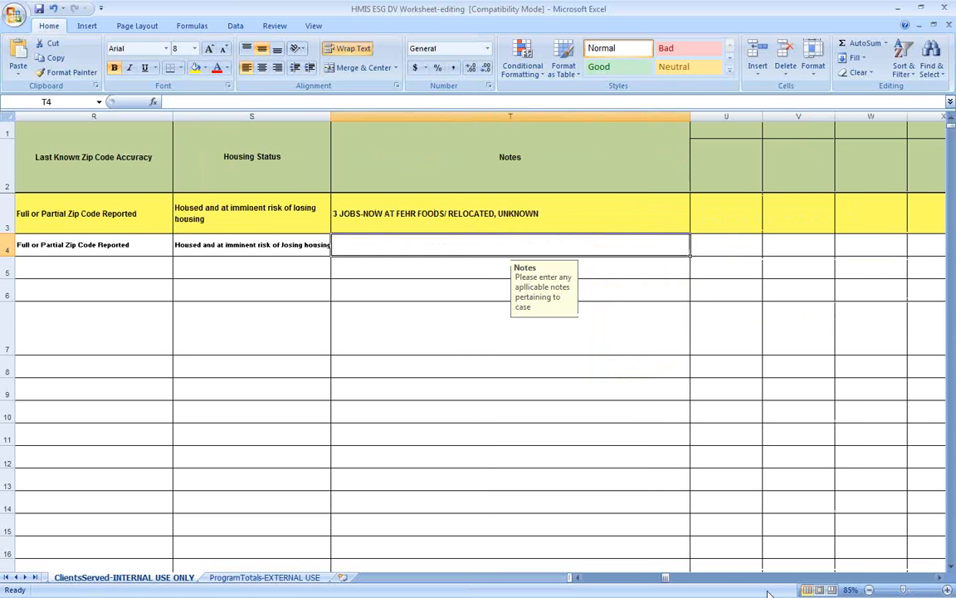
click(554, 566)
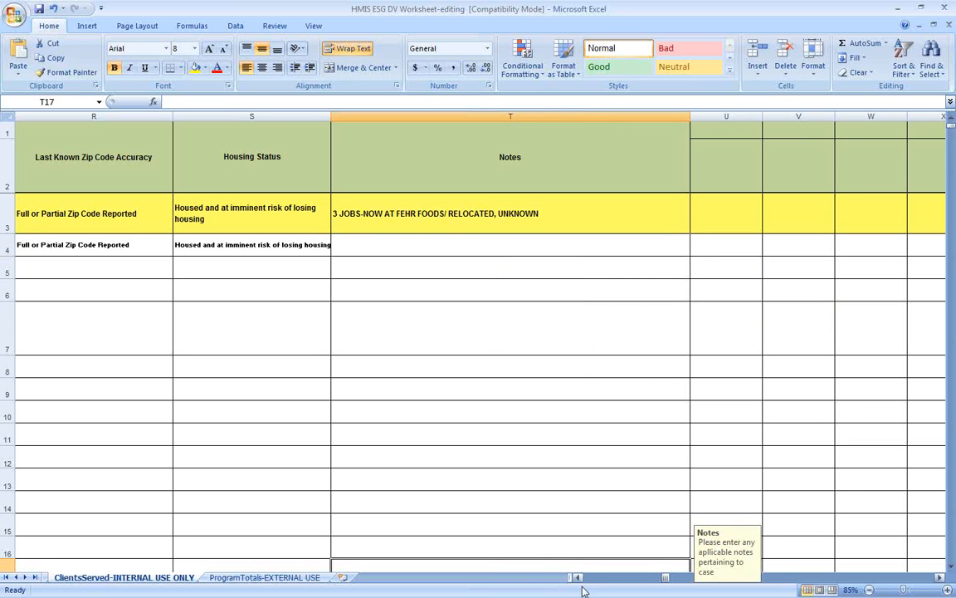
click(577, 578)
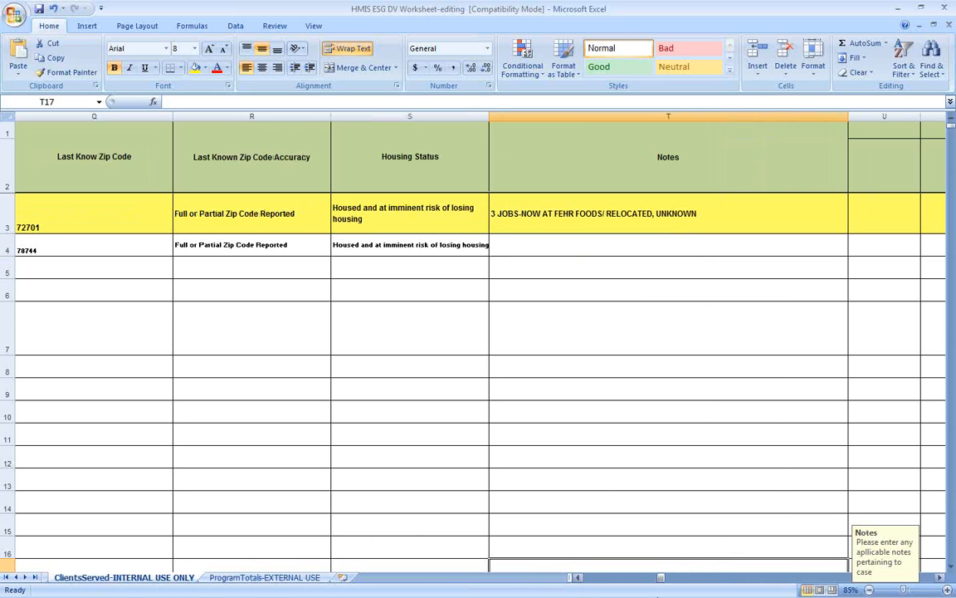
drag(662, 581, 571, 578)
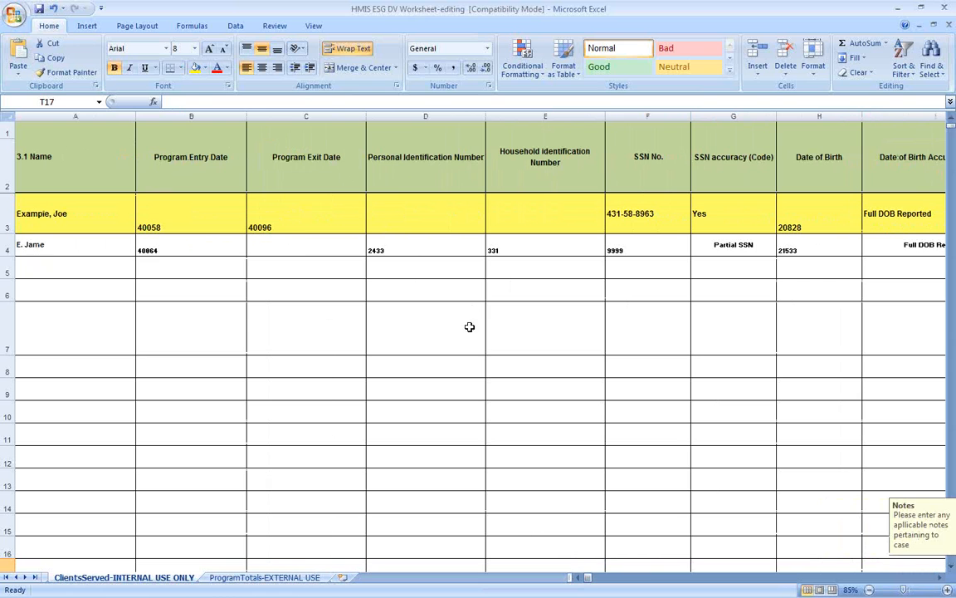
click(467, 324)
click(301, 249)
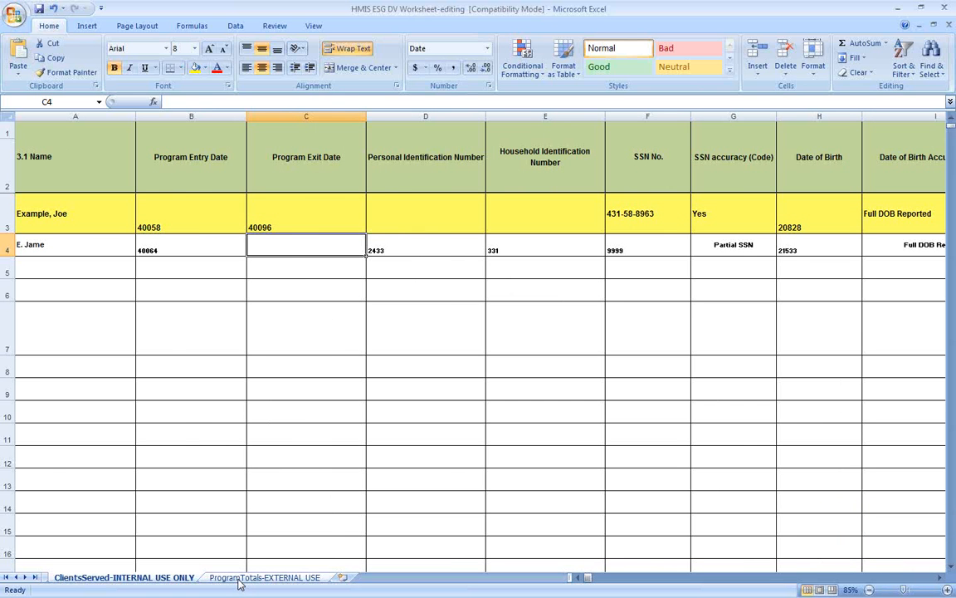
click(241, 579)
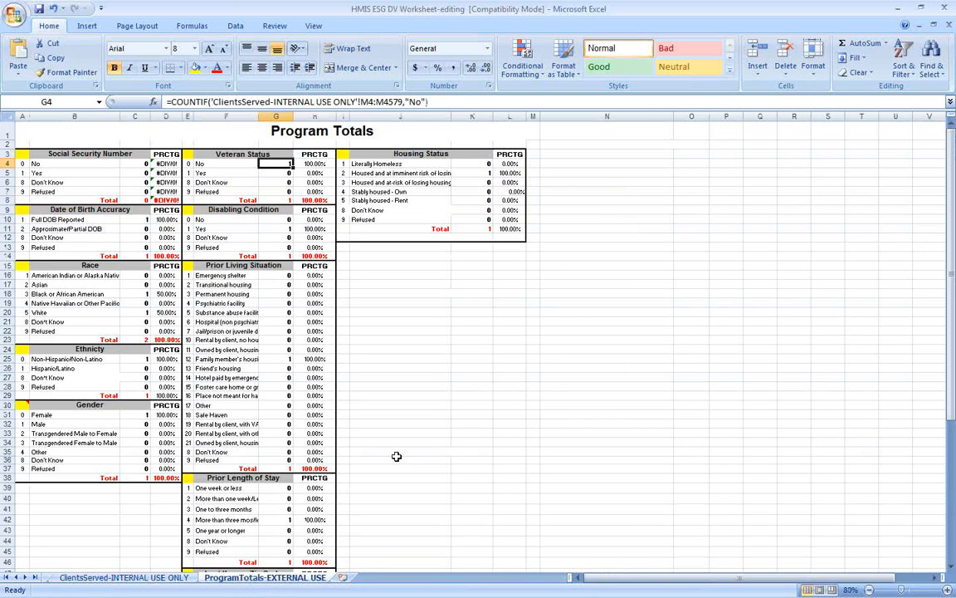
Step: Compare the ClientsServed and ProgramTotals sheets, then bring up the Save As choices
click(112, 579)
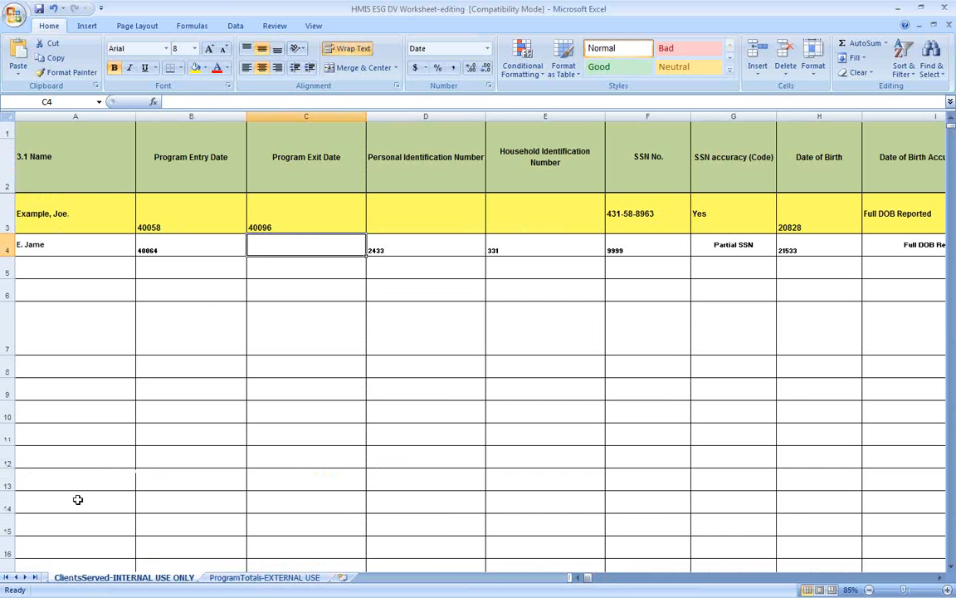
click(264, 578)
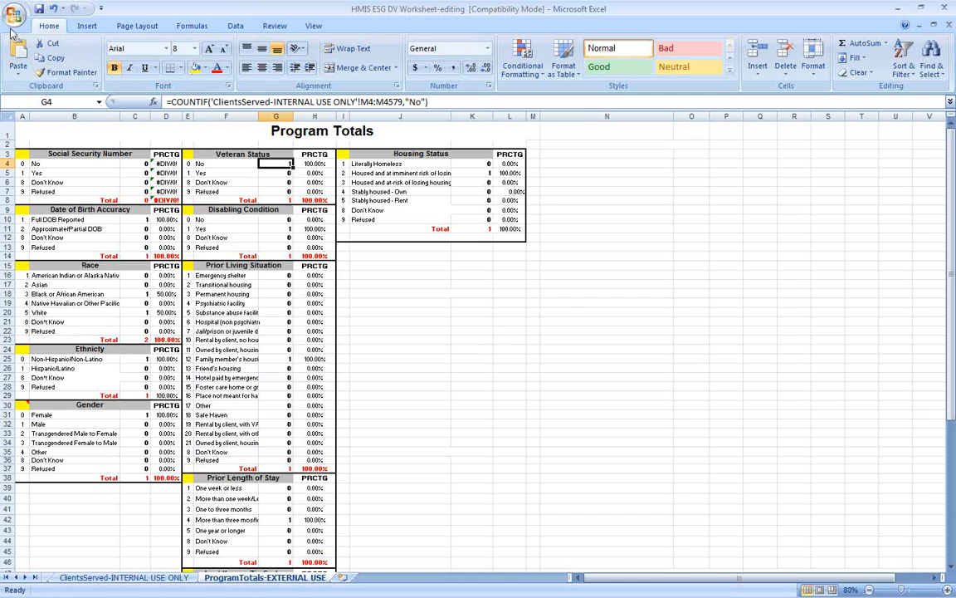
click(14, 14)
mouse_move(60, 160)
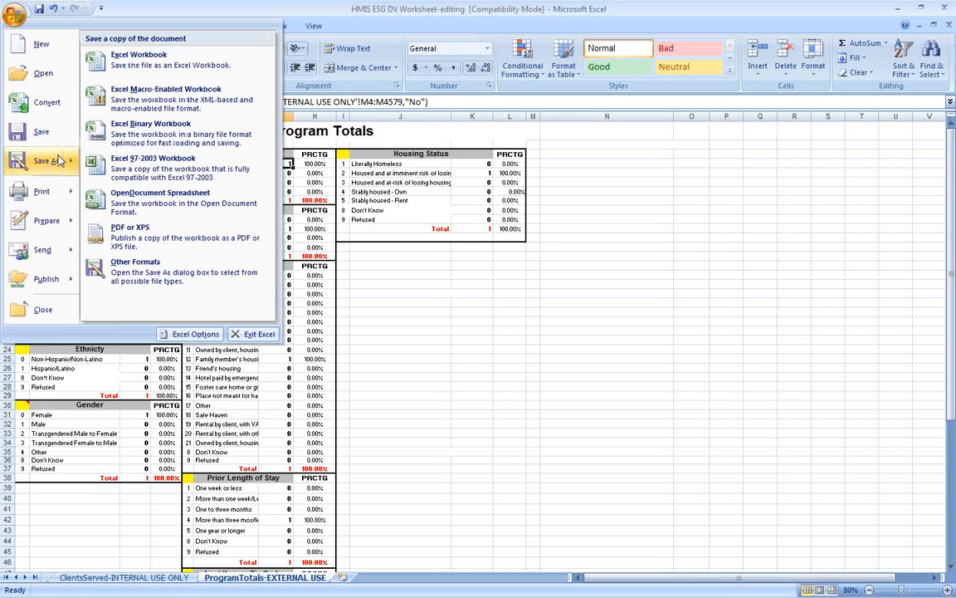